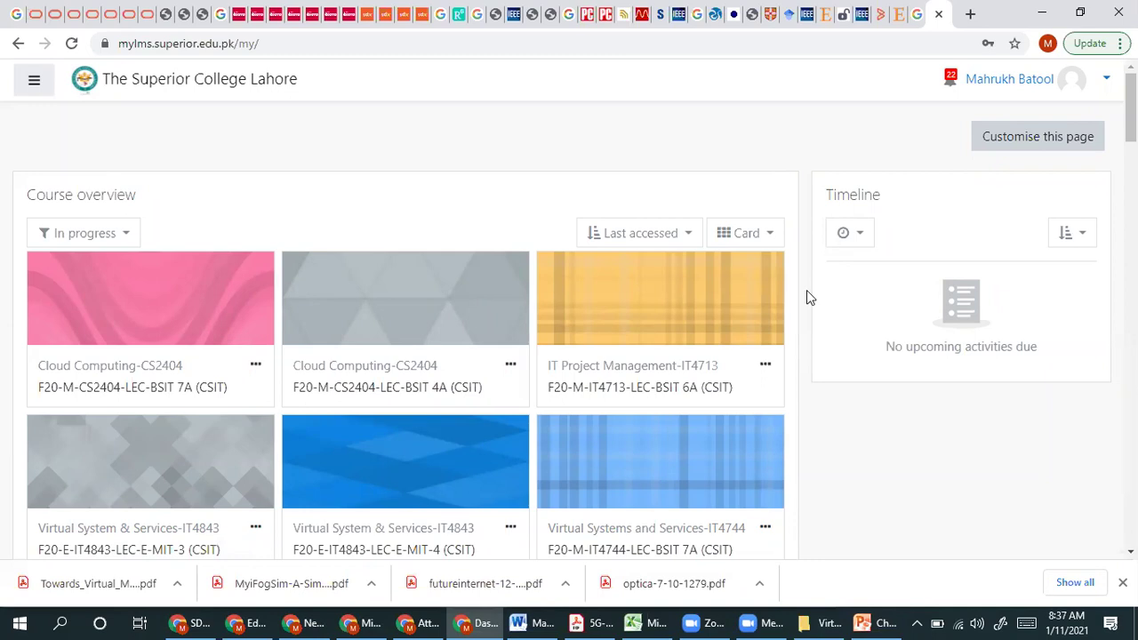
{"action": "left_click", "coordinate": [661, 237]}
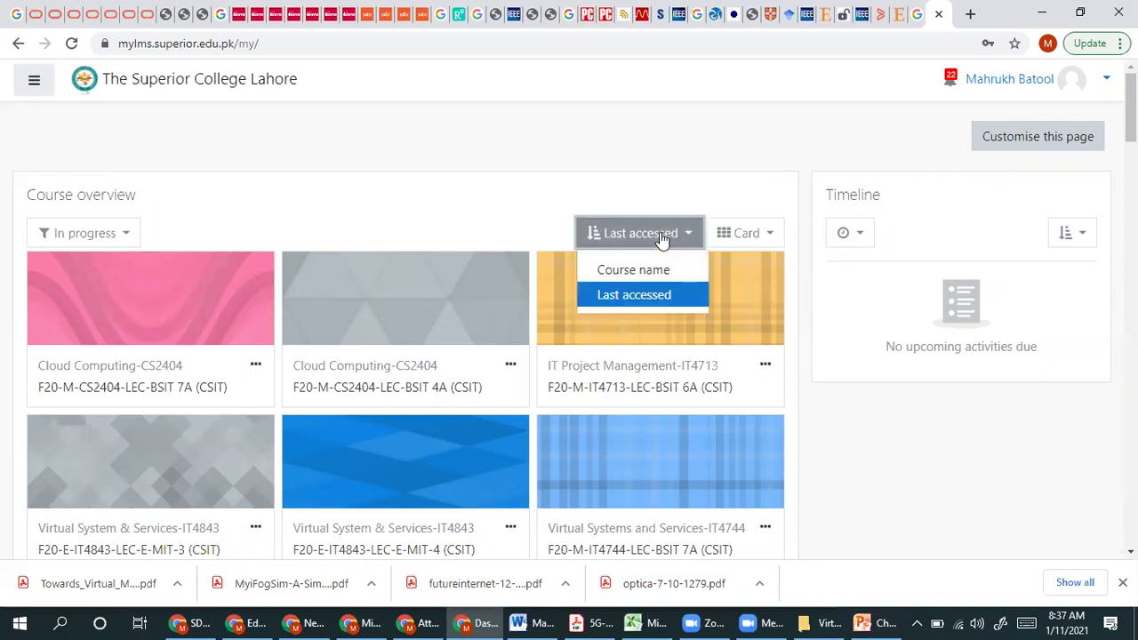
{"action": "left_click", "coordinate": [489, 165]}
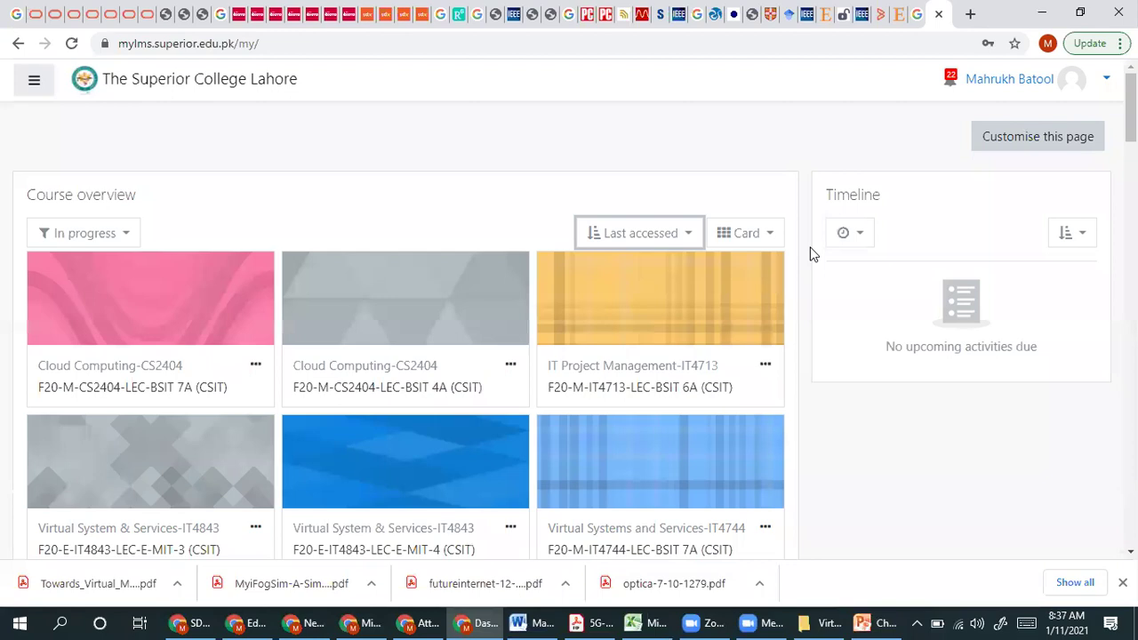
Show the site navigation, go to the Dashboard and open the course S21-M-IT4843-LEC-MIT 4A (CSIT) from the course overview
{"action": "left_click", "coordinate": [31, 88]}
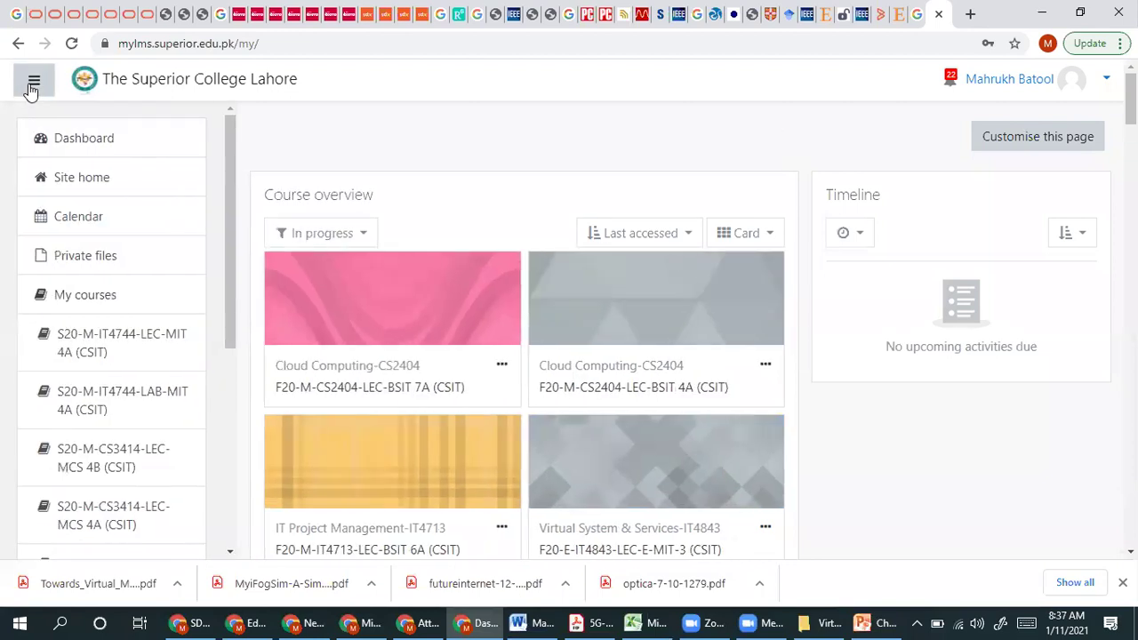
{"action": "left_click", "coordinate": [86, 140]}
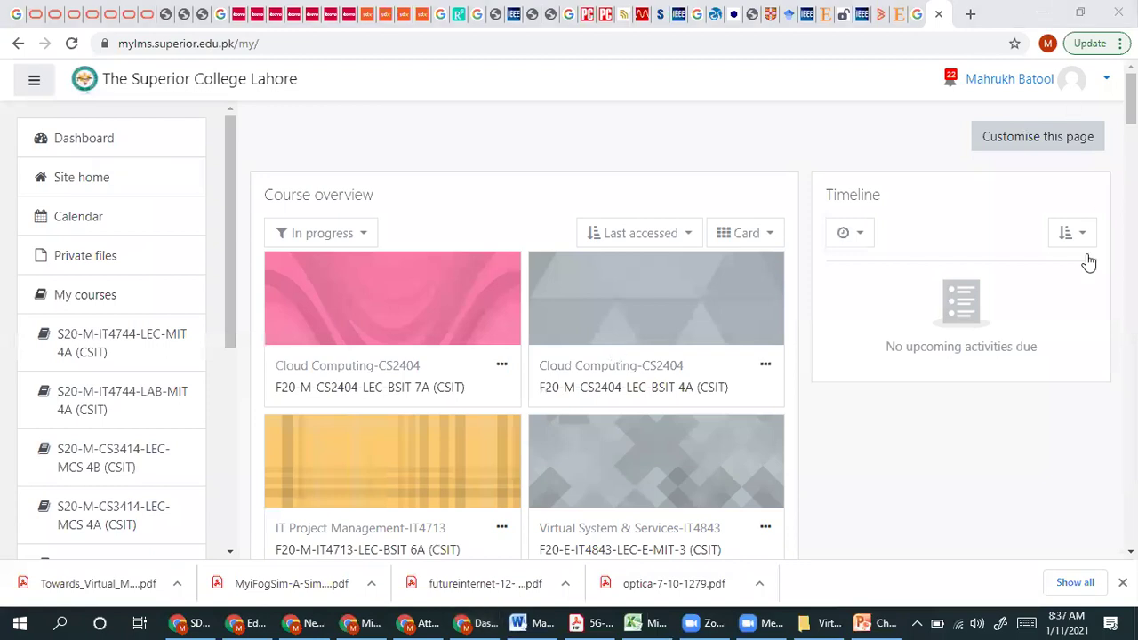
{"action": "left_click_drag", "start_coordinate": [1131, 98], "coordinate": [1130, 520]}
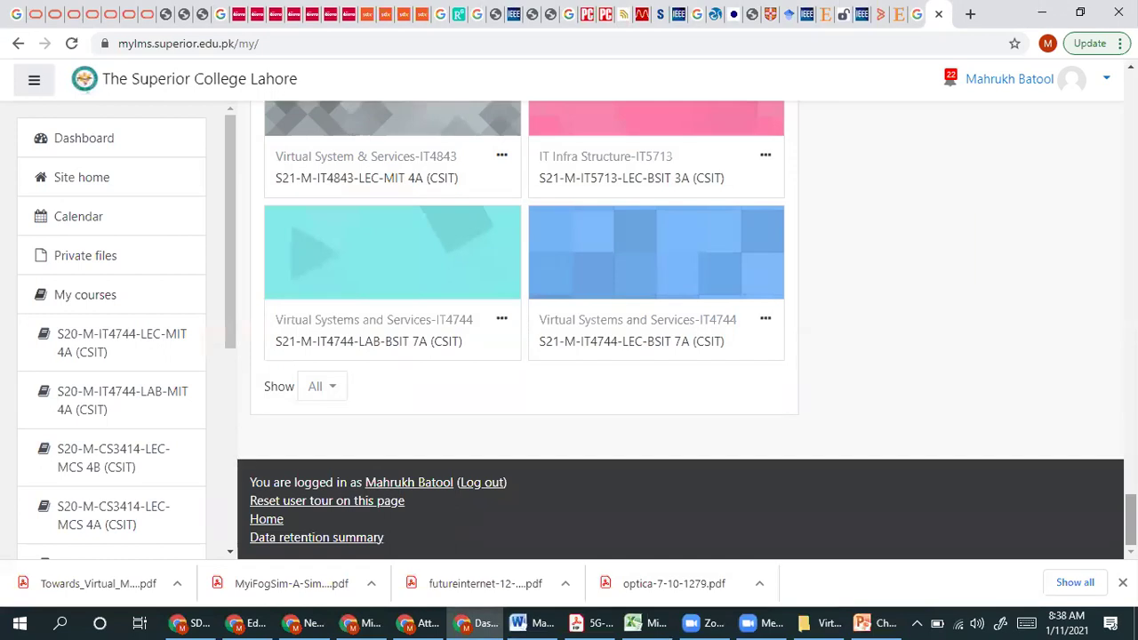
{"action": "left_click_drag", "start_coordinate": [1130, 520], "coordinate": [1131, 500]}
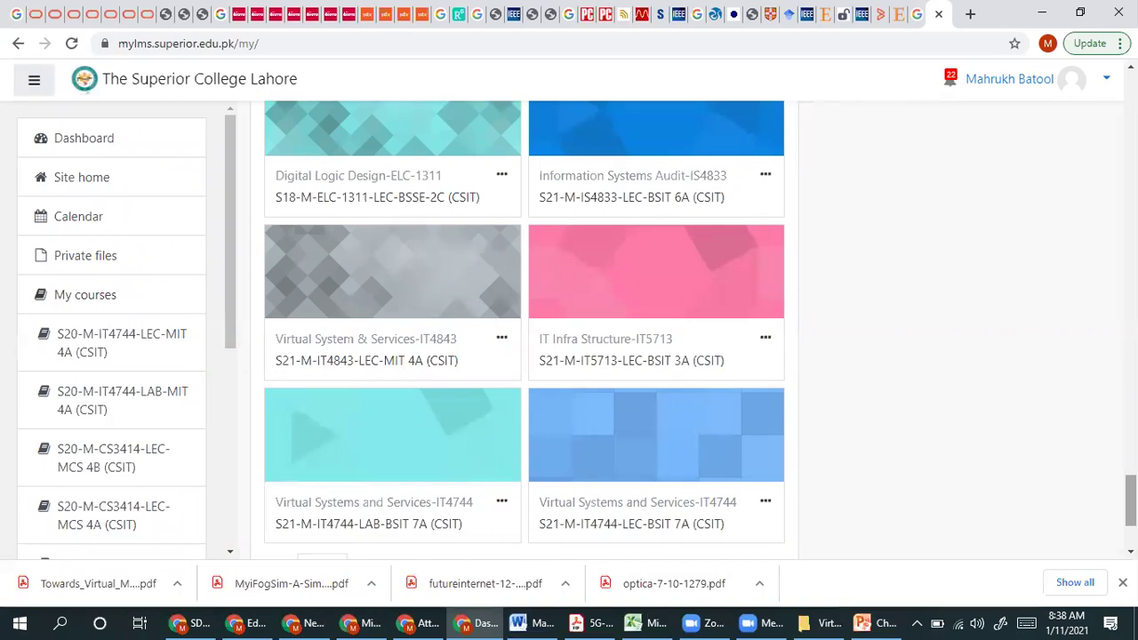
{"action": "left_click", "coordinate": [395, 370]}
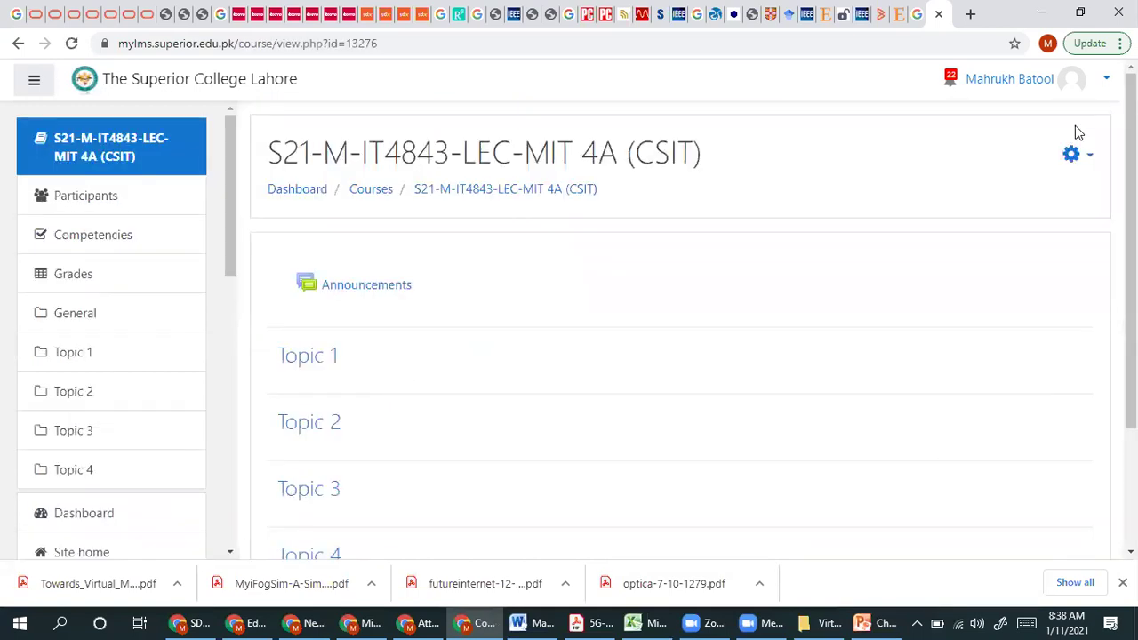
Turn editing on for the S21-M-IT4843-LEC-MIT 4A (CSIT) course page
{"action": "left_click", "coordinate": [1091, 165]}
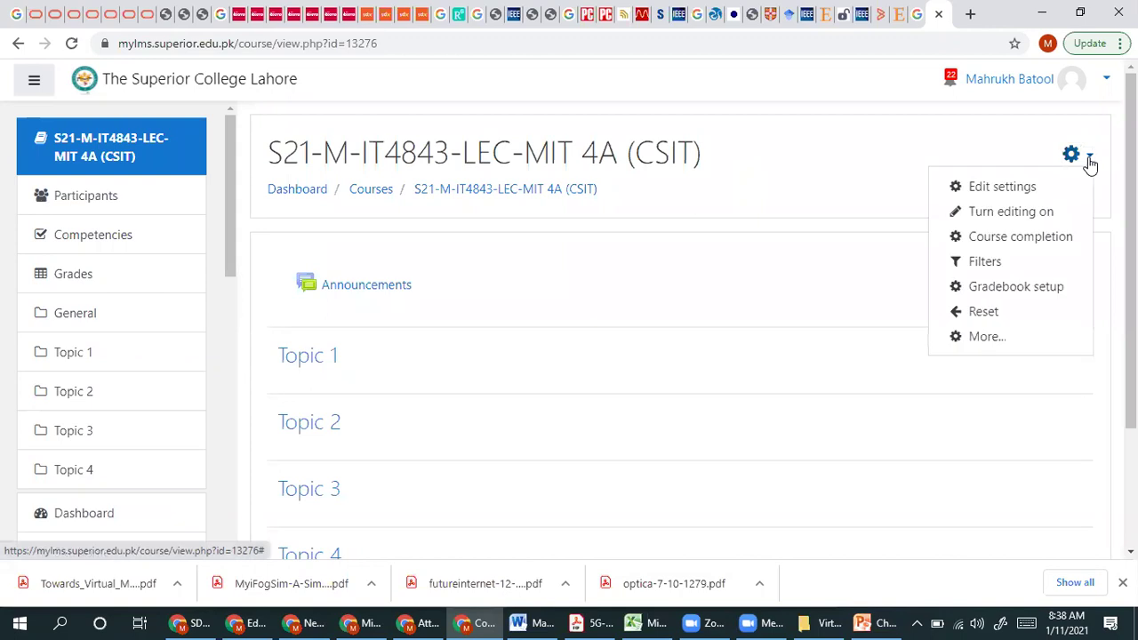
{"action": "left_click", "coordinate": [1020, 215]}
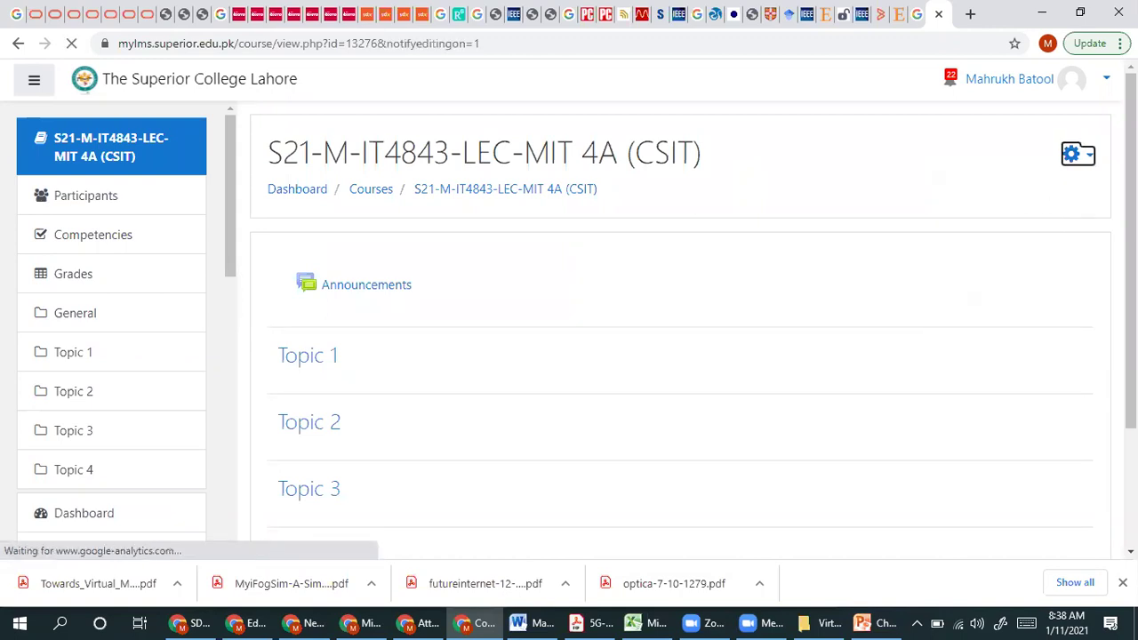
Examine the course page's announcements and topic sections, the section editing options and the course administration options
{"action": "scroll", "coordinate": [1004, 394], "scroll_direction": "down", "scroll_amount": 5}
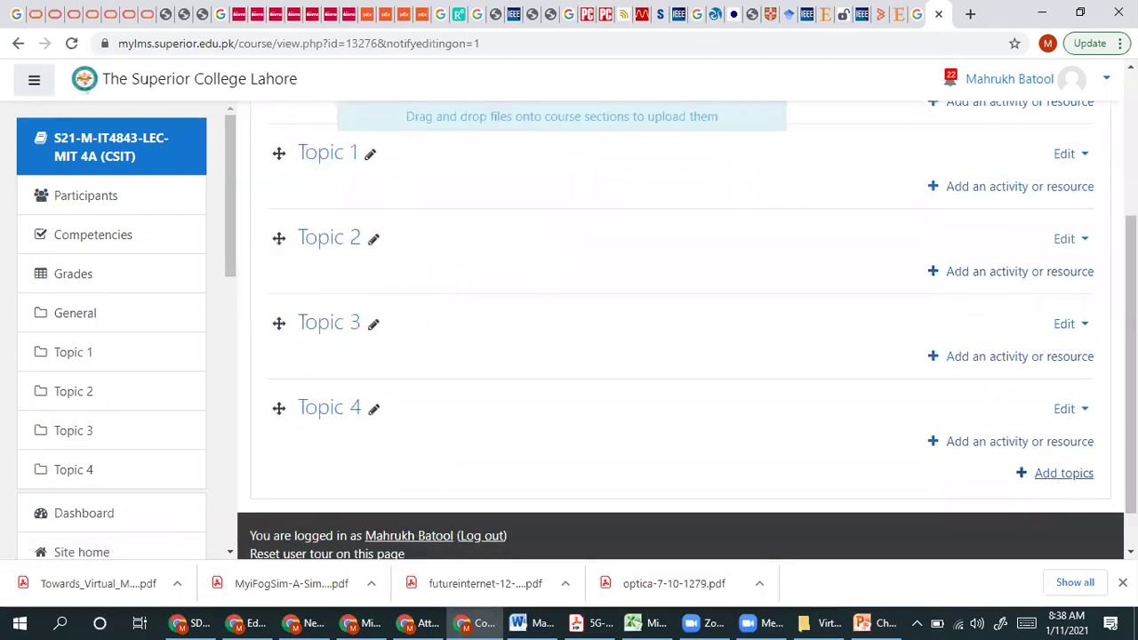
{"action": "scroll", "coordinate": [1106, 310], "scroll_direction": "up", "scroll_amount": 3}
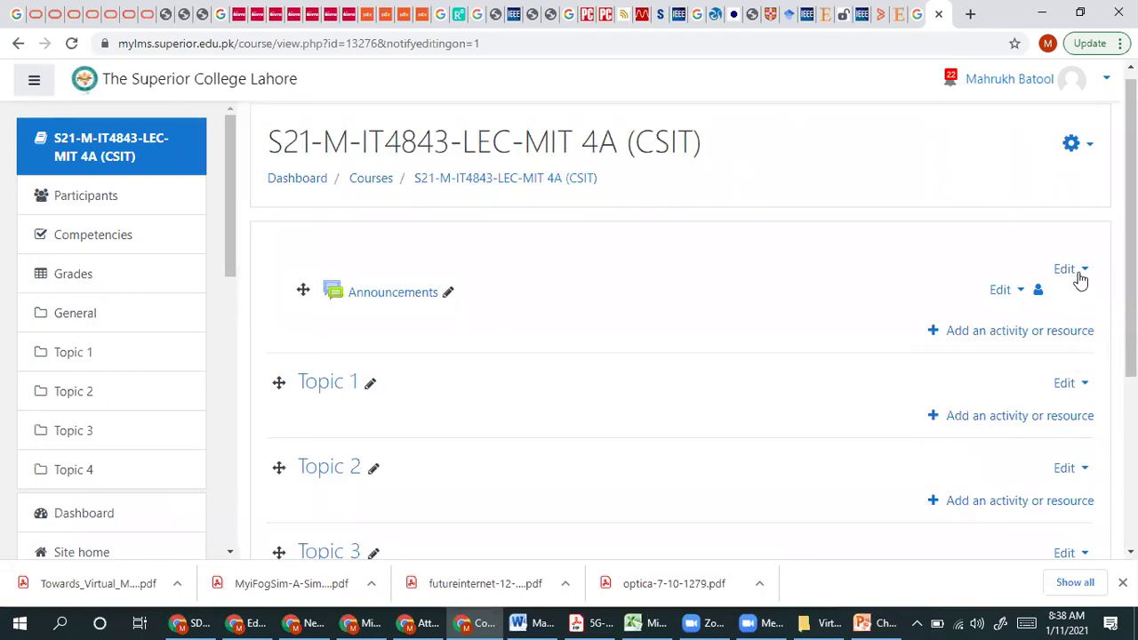
{"action": "left_click", "coordinate": [1086, 270]}
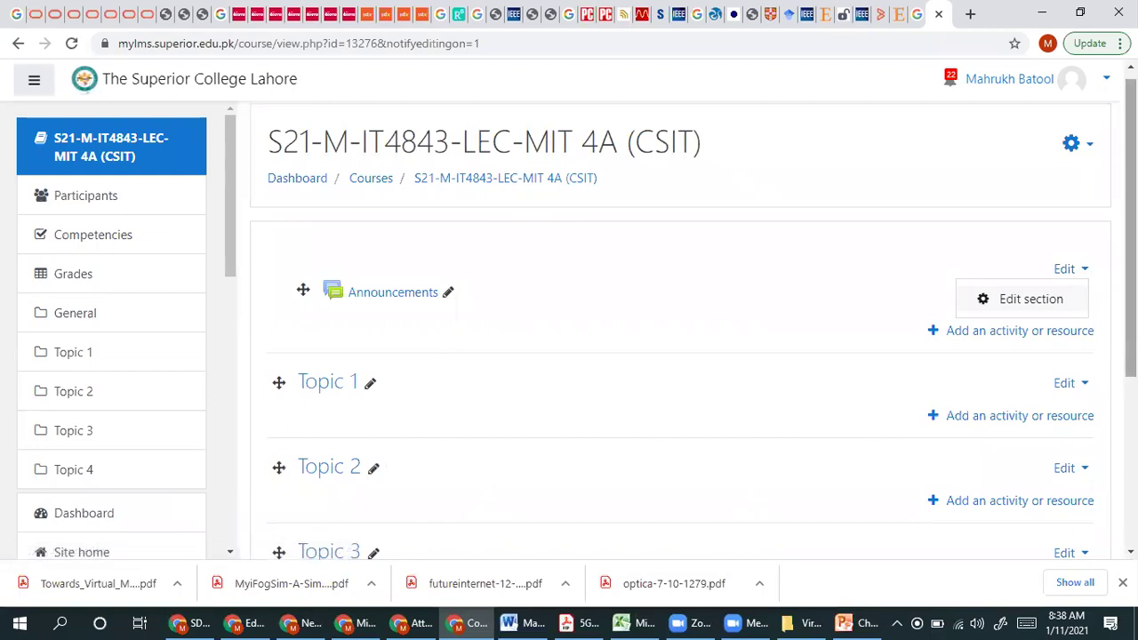
{"action": "scroll", "coordinate": [1130, 266], "scroll_direction": "down", "scroll_amount": 3}
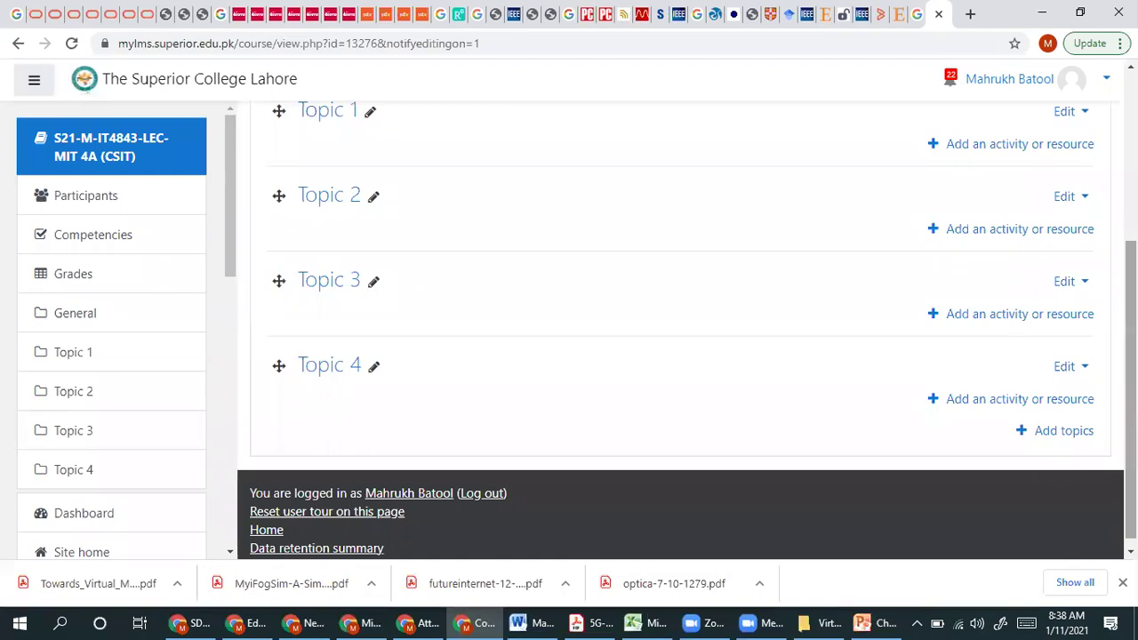
{"action": "scroll", "coordinate": [687, 329], "scroll_direction": "up", "scroll_amount": 3}
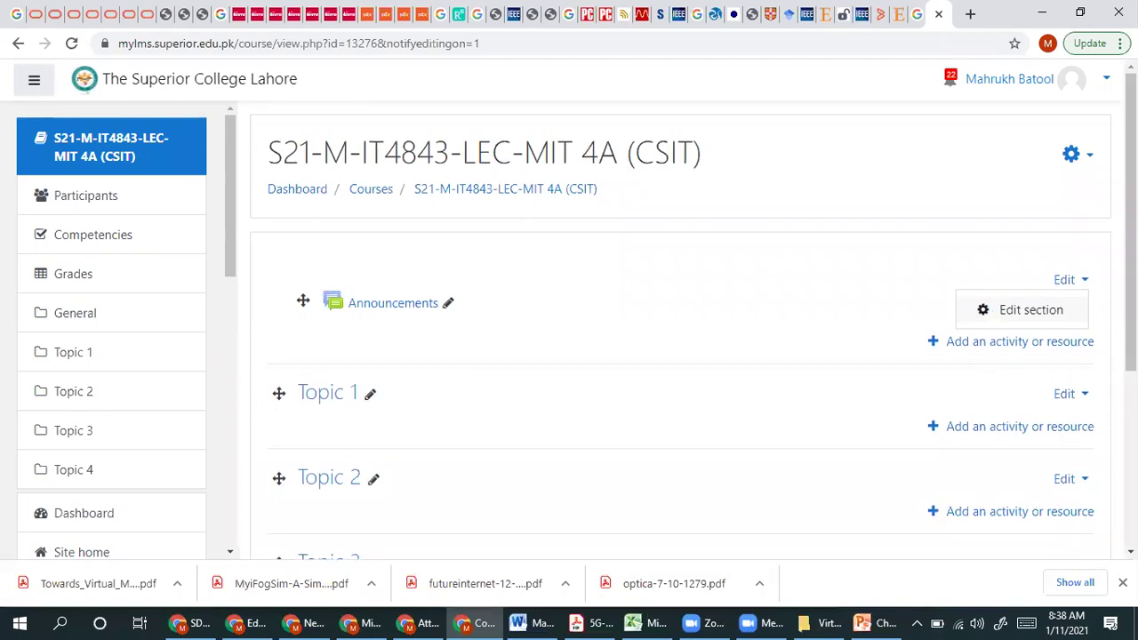
{"action": "left_click", "coordinate": [1090, 157]}
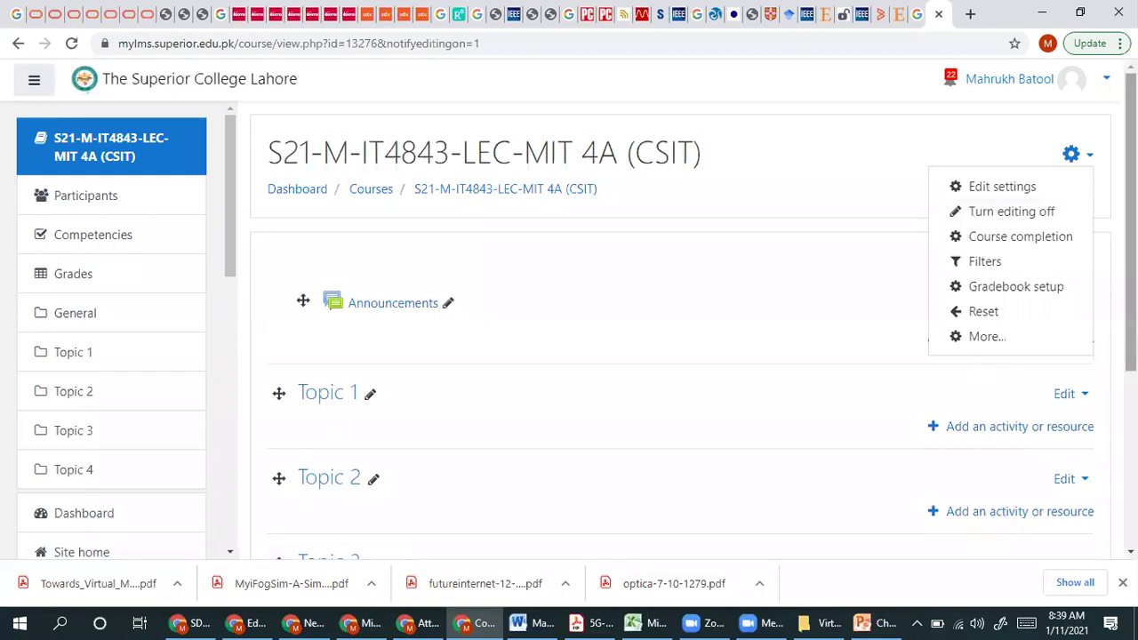
{"action": "scroll", "coordinate": [1041, 432], "scroll_direction": "down", "scroll_amount": 3}
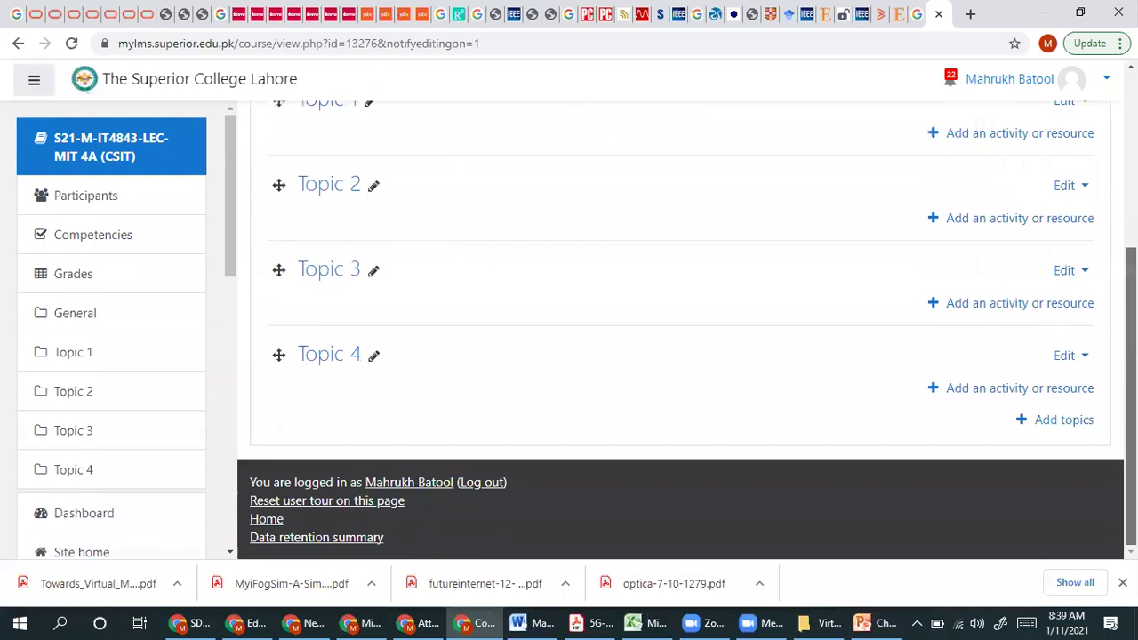
{"action": "left_click", "coordinate": [1075, 423]}
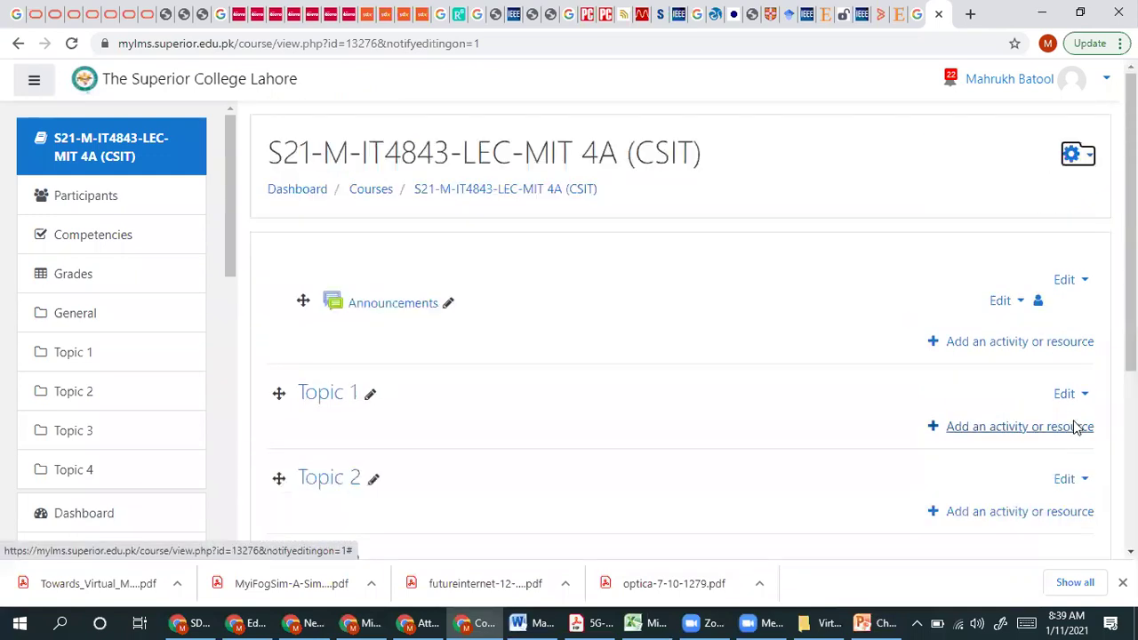
{"action": "left_click", "coordinate": [756, 109]}
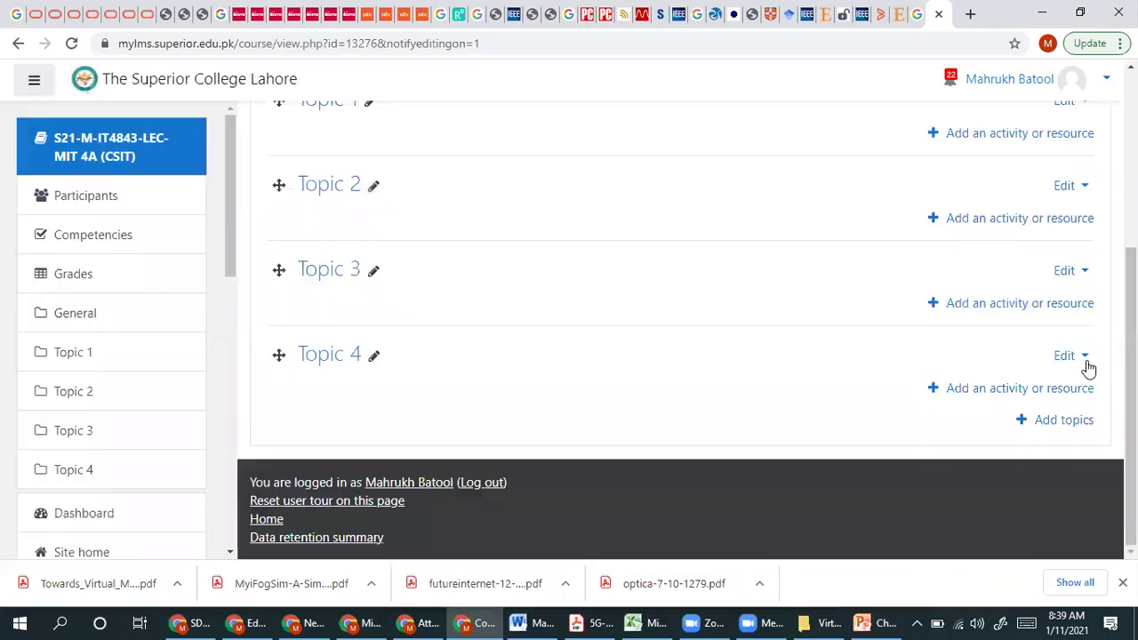
Delete Topic 4, Topic 3, Topic 2 and Topic 1 from the course
{"action": "left_click", "coordinate": [1079, 358]}
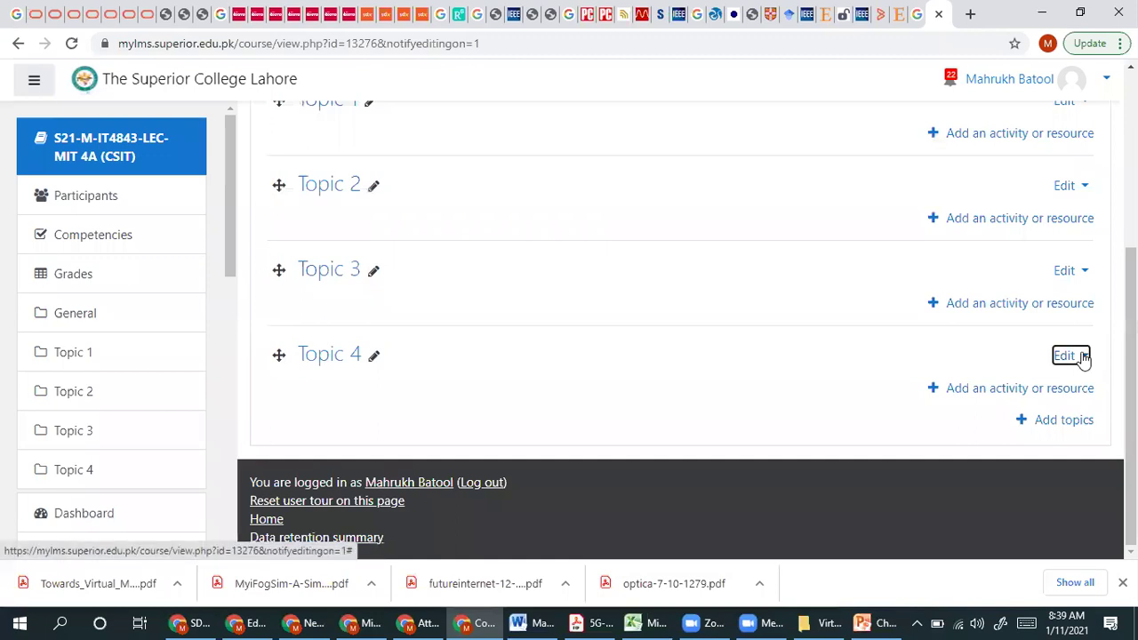
{"action": "left_click", "coordinate": [1011, 430]}
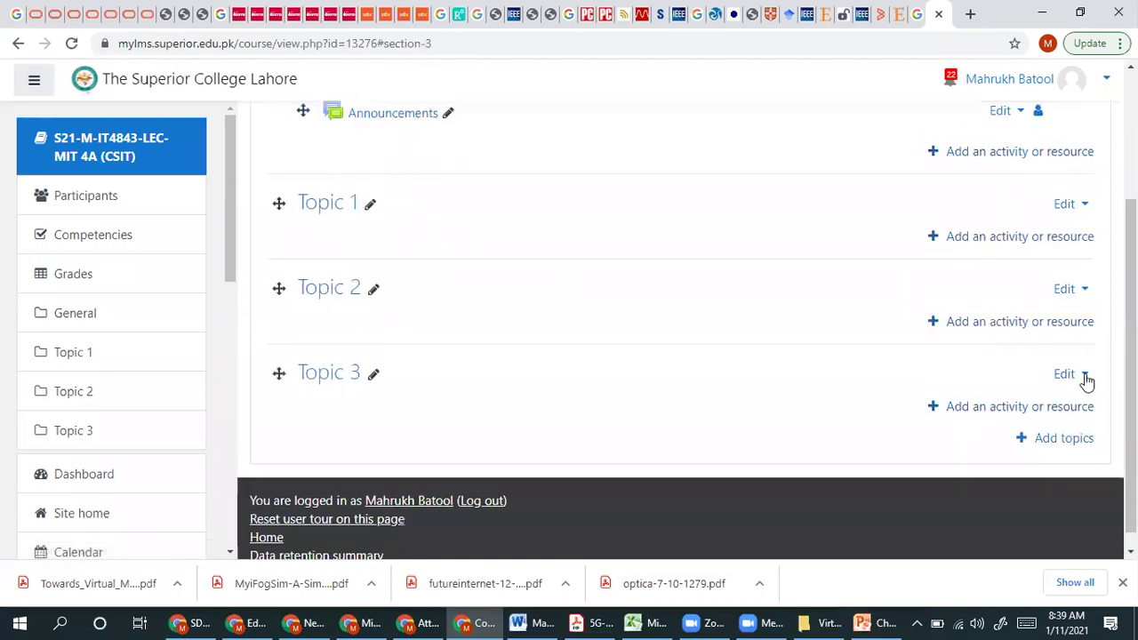
{"action": "left_click", "coordinate": [1085, 378]}
{"action": "left_click", "coordinate": [1014, 445]}
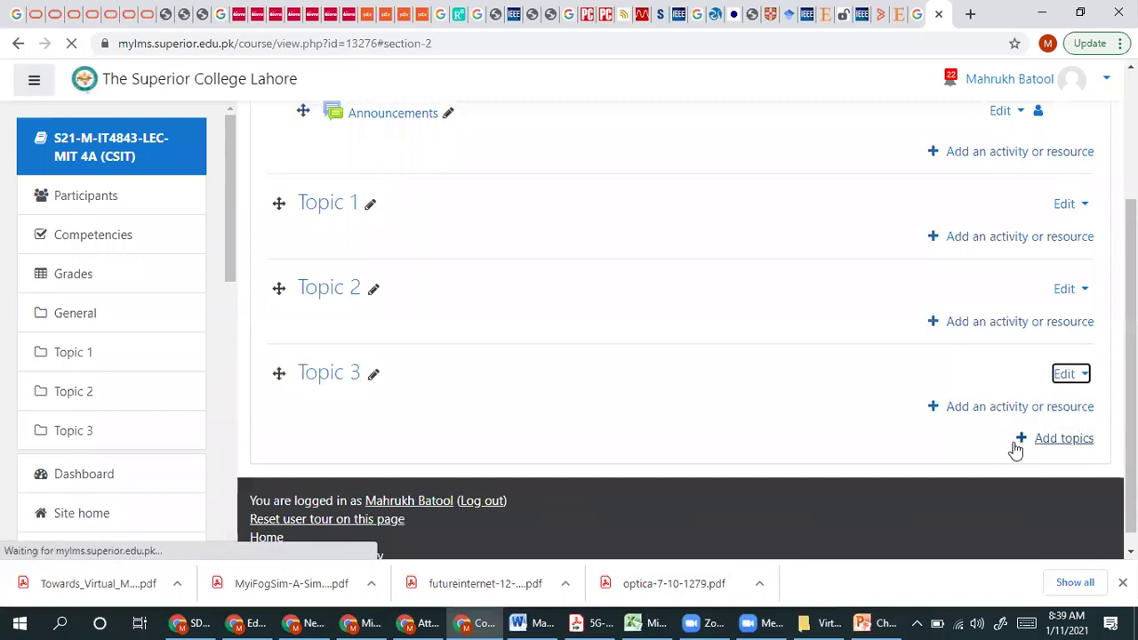
{"action": "left_click", "coordinate": [1085, 377]}
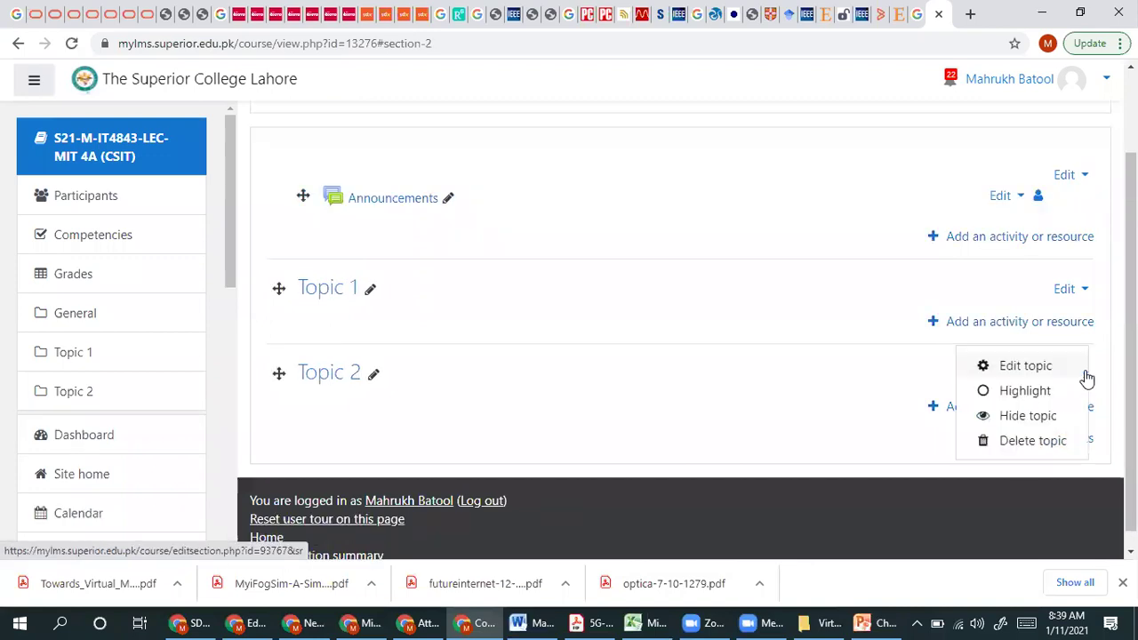
{"action": "left_click", "coordinate": [1022, 450]}
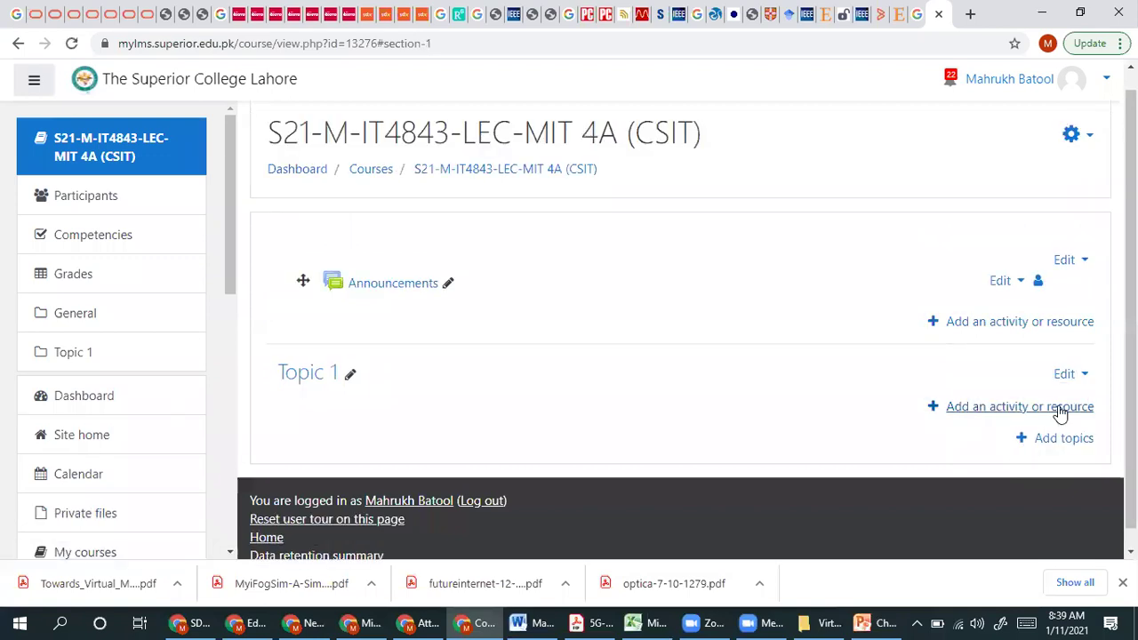
{"action": "left_click", "coordinate": [1084, 377]}
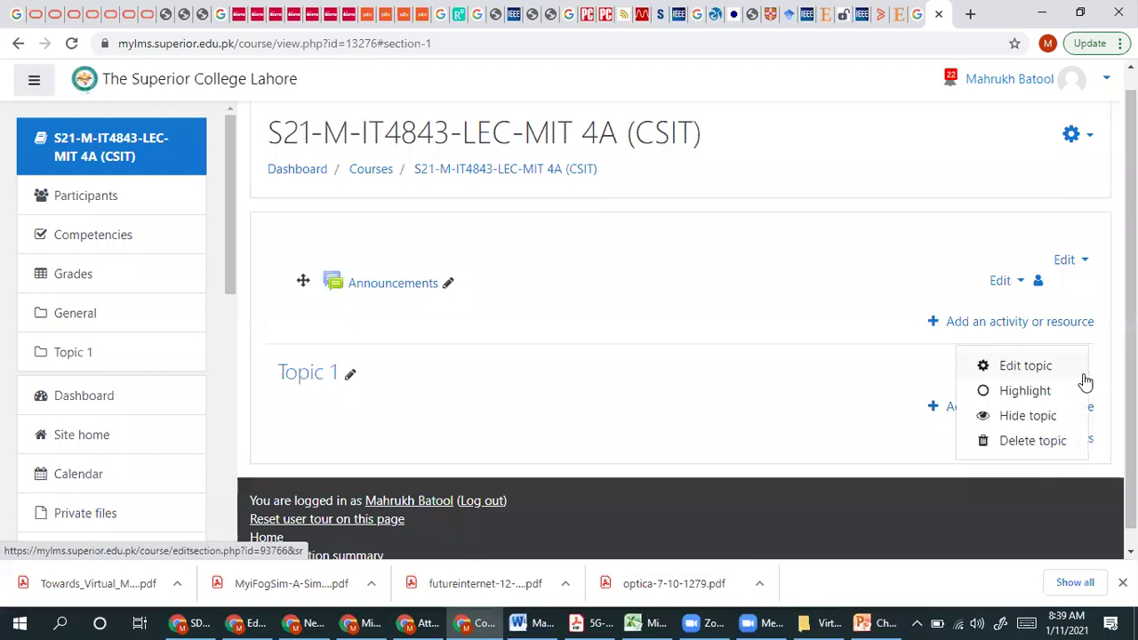
{"action": "left_click", "coordinate": [1029, 444]}
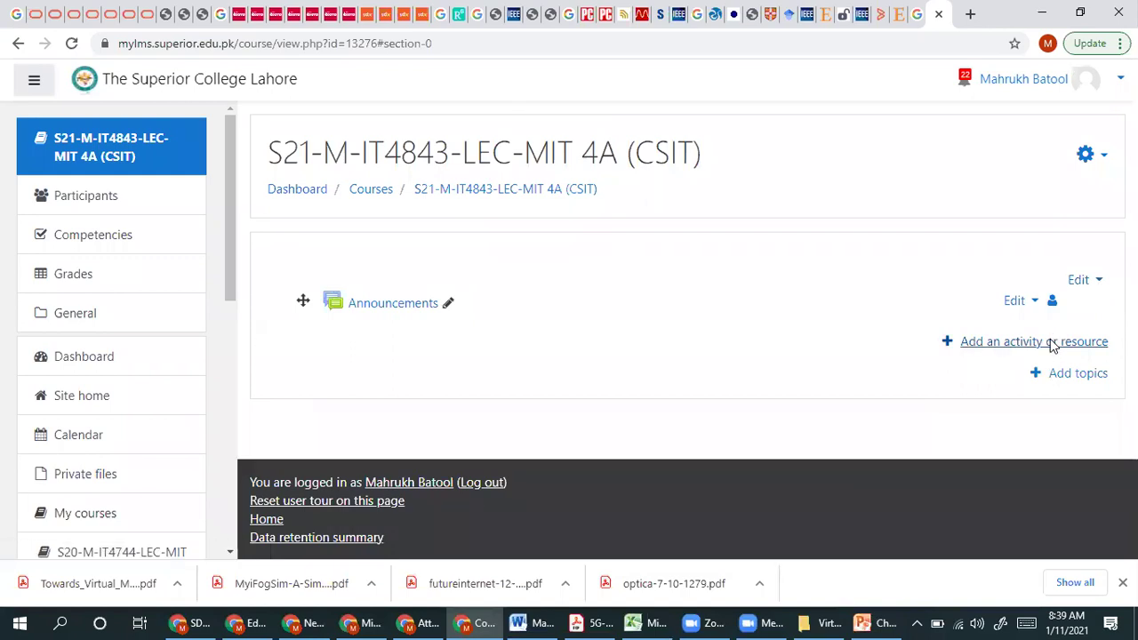
Add a new Assignment activity to the course's General section
{"action": "left_click", "coordinate": [1053, 343]}
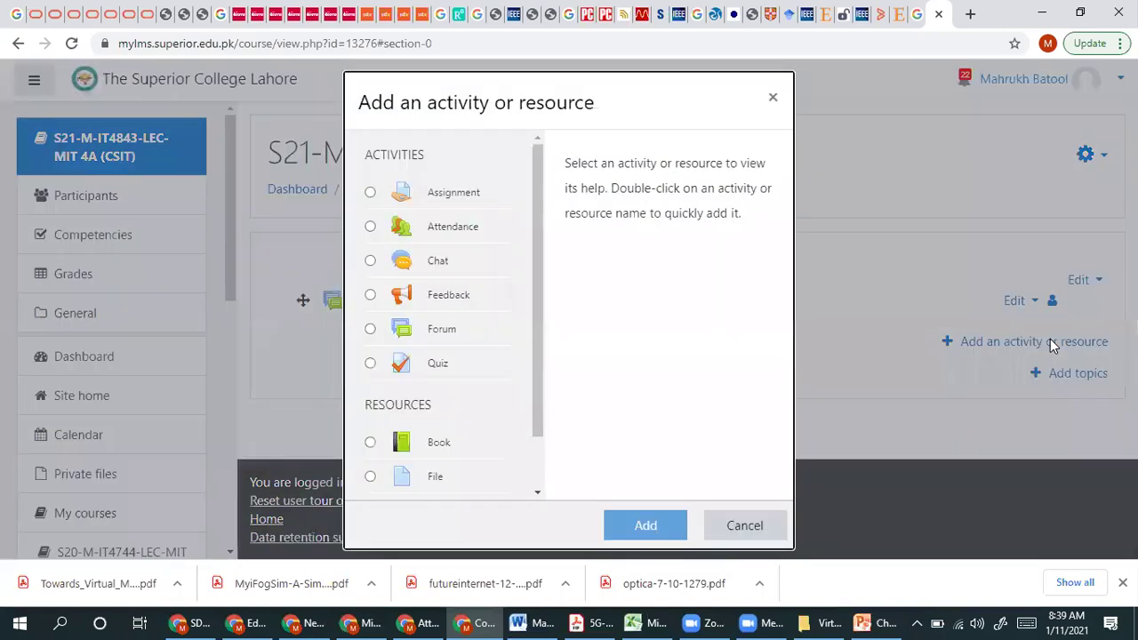
{"action": "left_click", "coordinate": [462, 197]}
{"action": "left_click", "coordinate": [643, 525]}
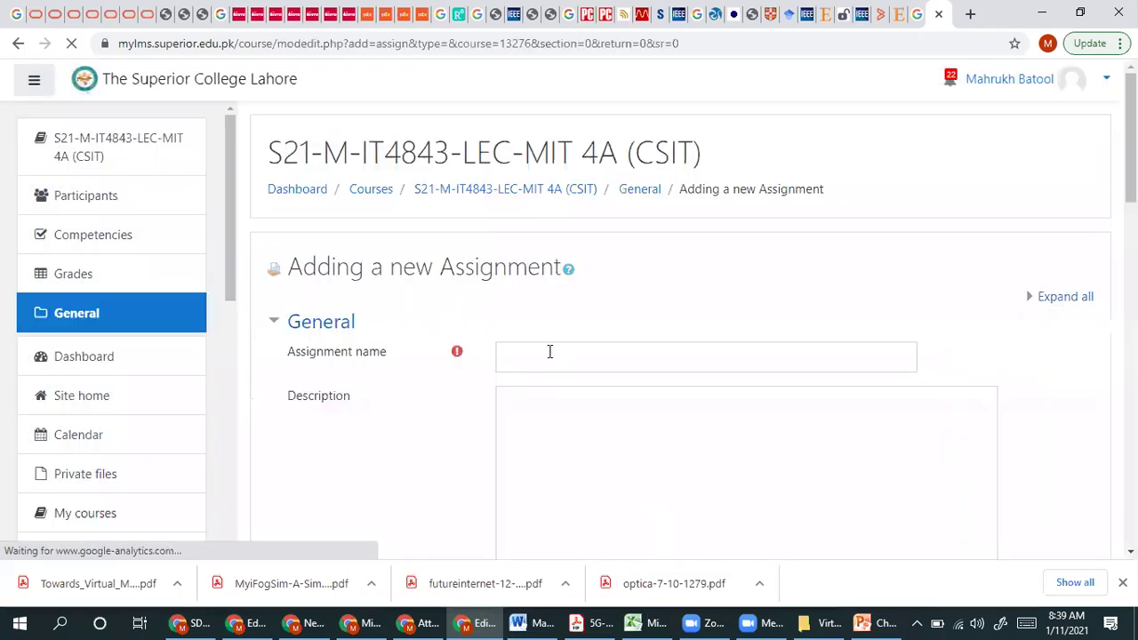
Name the new assignment "Assignment01 Virtual Machine Installations"
{"action": "left_click", "coordinate": [549, 351]}
{"action": "type", "text": "A"}
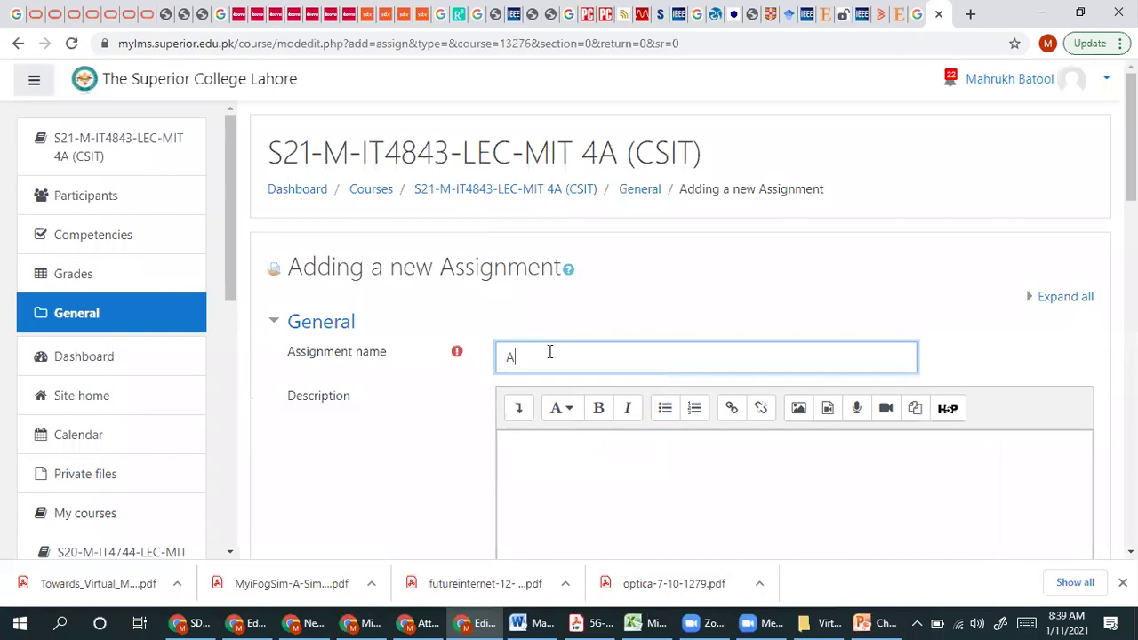
{"action": "type", "text": "ssignment01 Vir"}
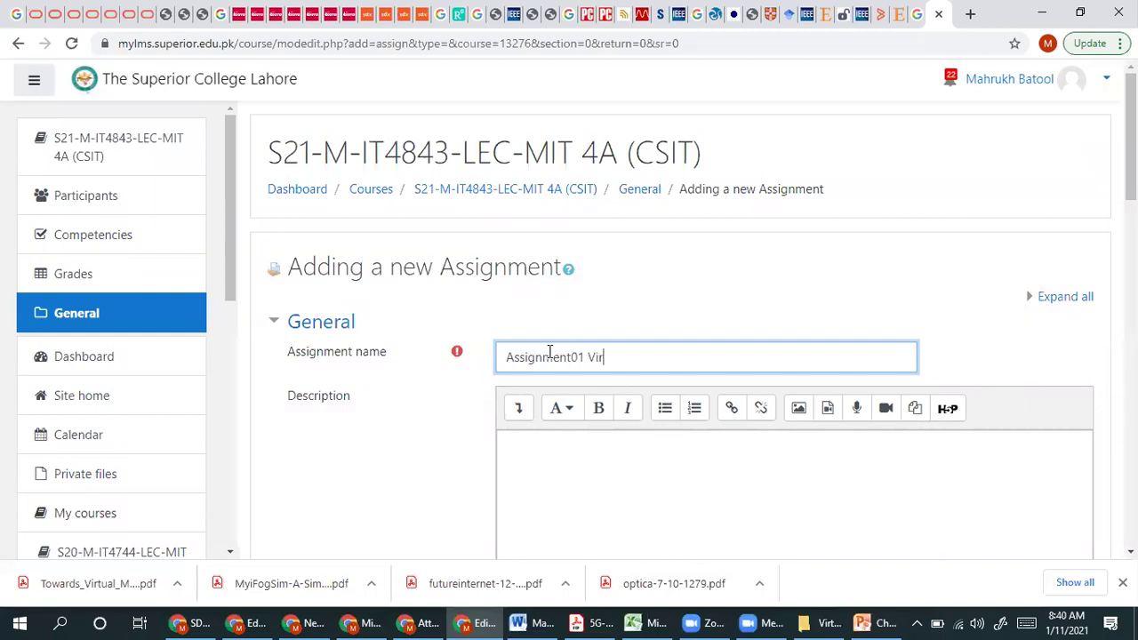
{"action": "type", "text": "tual Machine Install"}
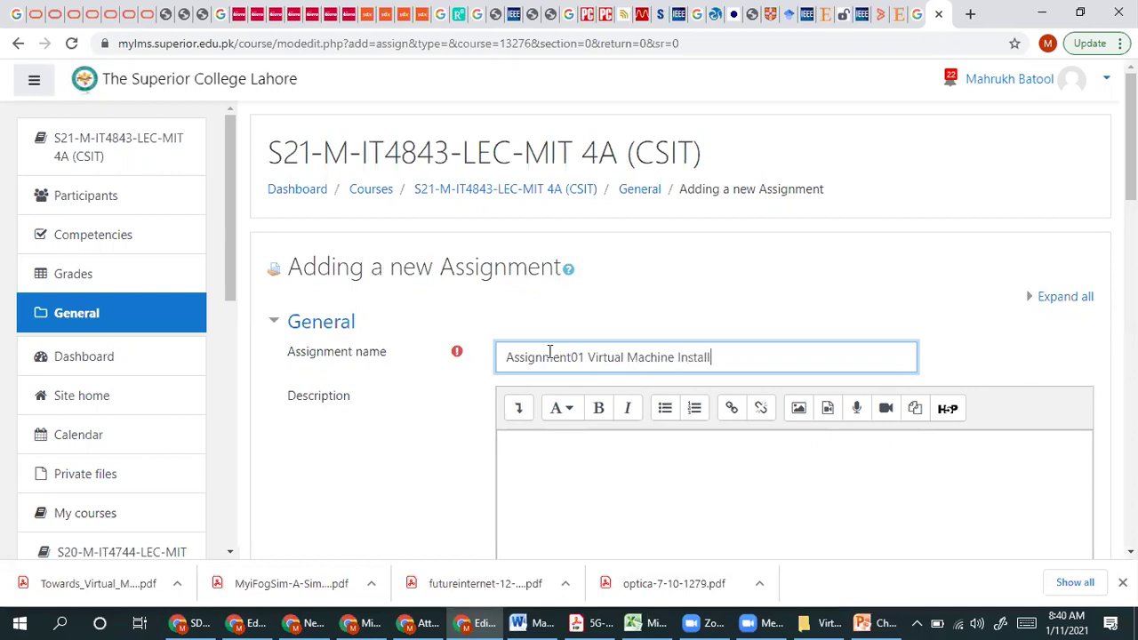
{"action": "type", "text": "ations"}
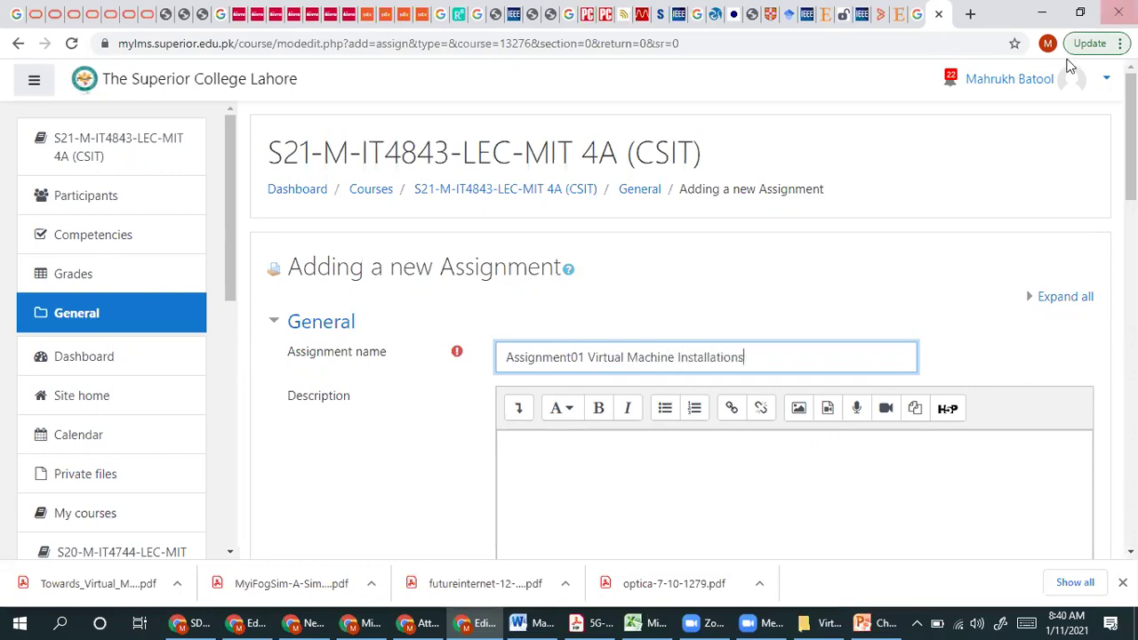
Check the system calendar for January 2021 and set the assignment's due date to 19 January 2021
{"action": "scroll", "coordinate": [693, 329], "scroll_direction": "down", "scroll_amount": 6}
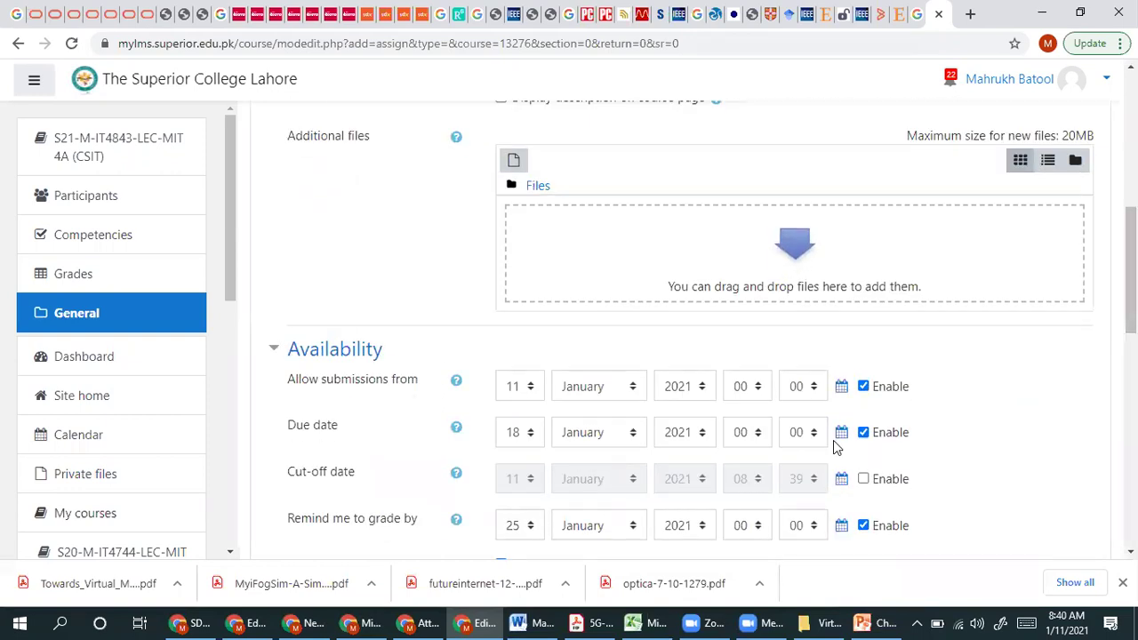
{"action": "left_click", "coordinate": [531, 435]}
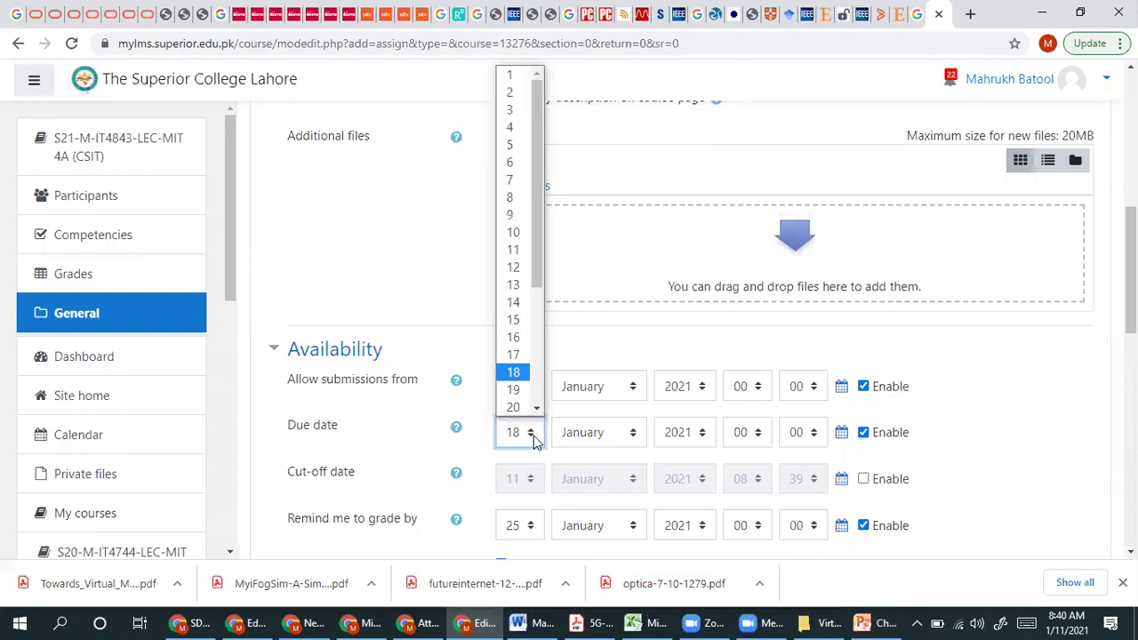
{"action": "left_click", "coordinate": [1070, 622]}
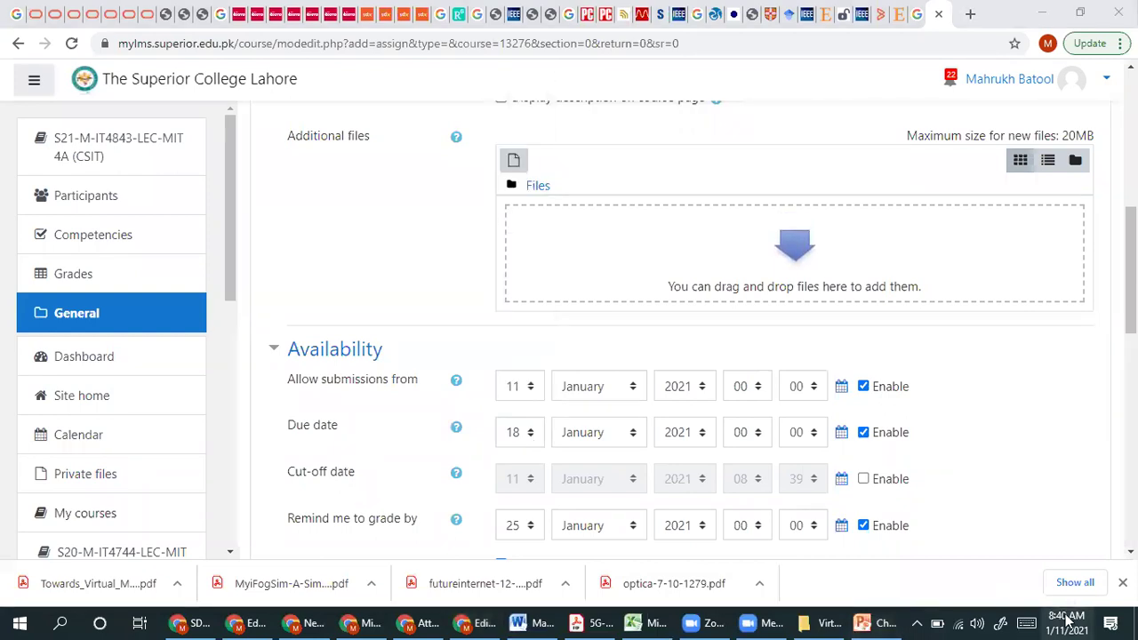
{"action": "left_click", "coordinate": [1069, 620]}
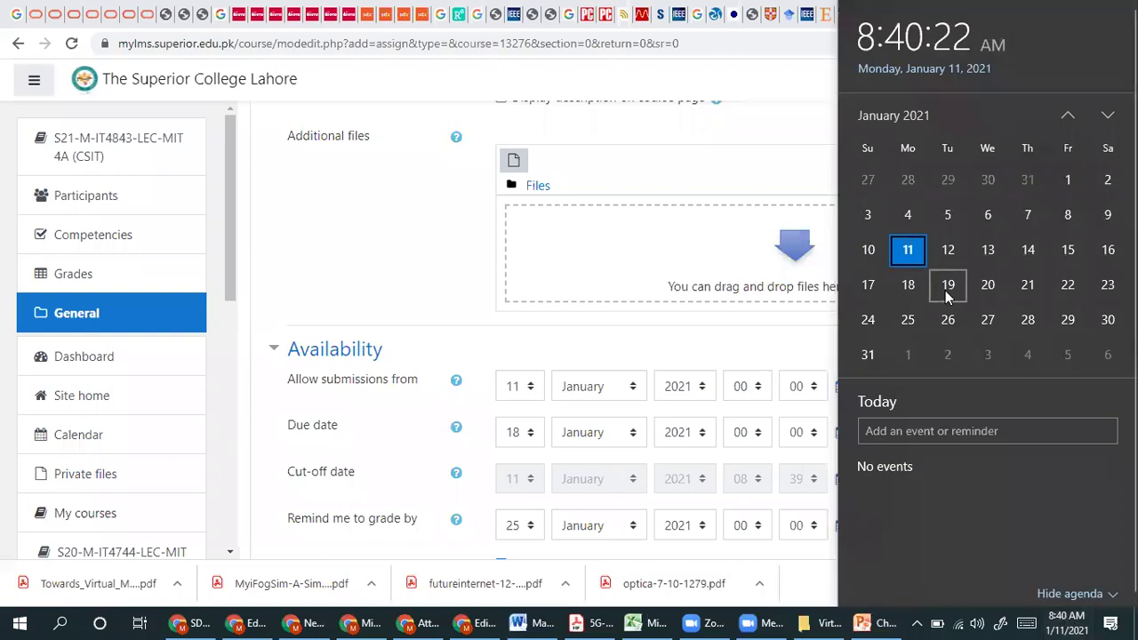
{"action": "left_click", "coordinate": [534, 435]}
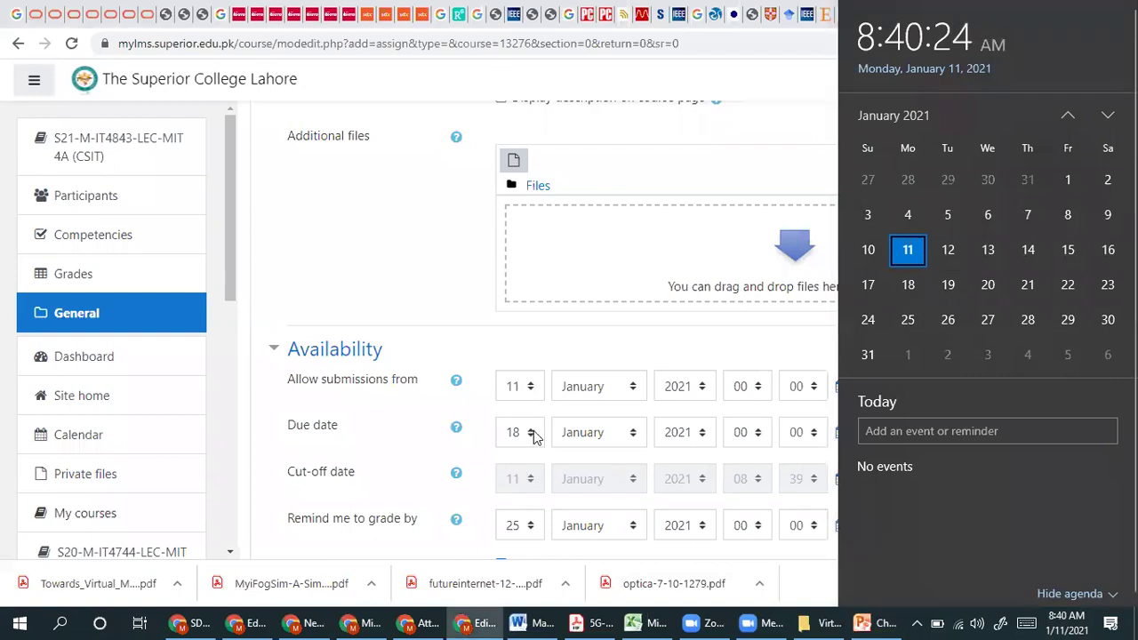
{"action": "left_click", "coordinate": [534, 433]}
{"action": "left_click", "coordinate": [524, 389]}
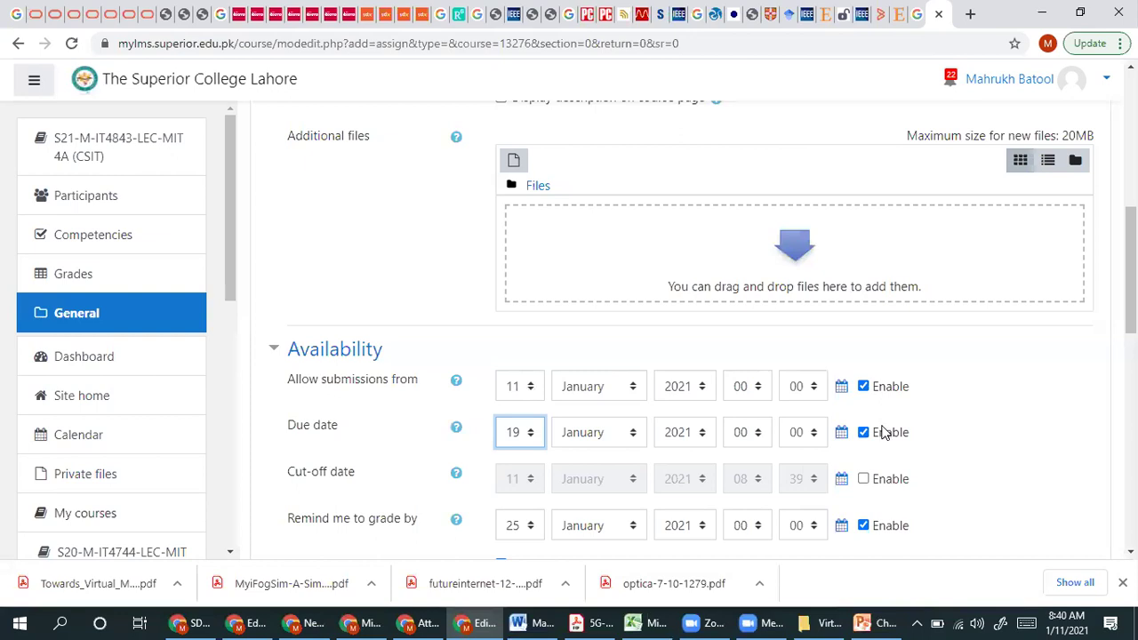
Disable the assignment's grading reminder date, and save the assignment with a return to the course page
{"action": "left_click", "coordinate": [863, 526]}
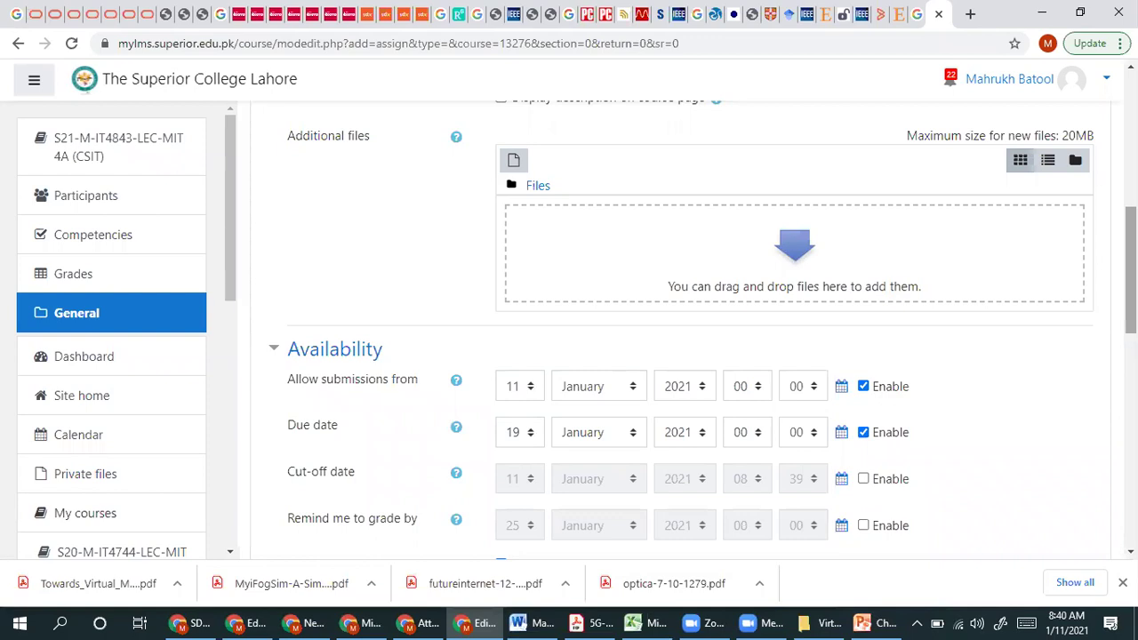
{"action": "scroll", "coordinate": [1131, 266], "scroll_direction": "down", "scroll_amount": 2}
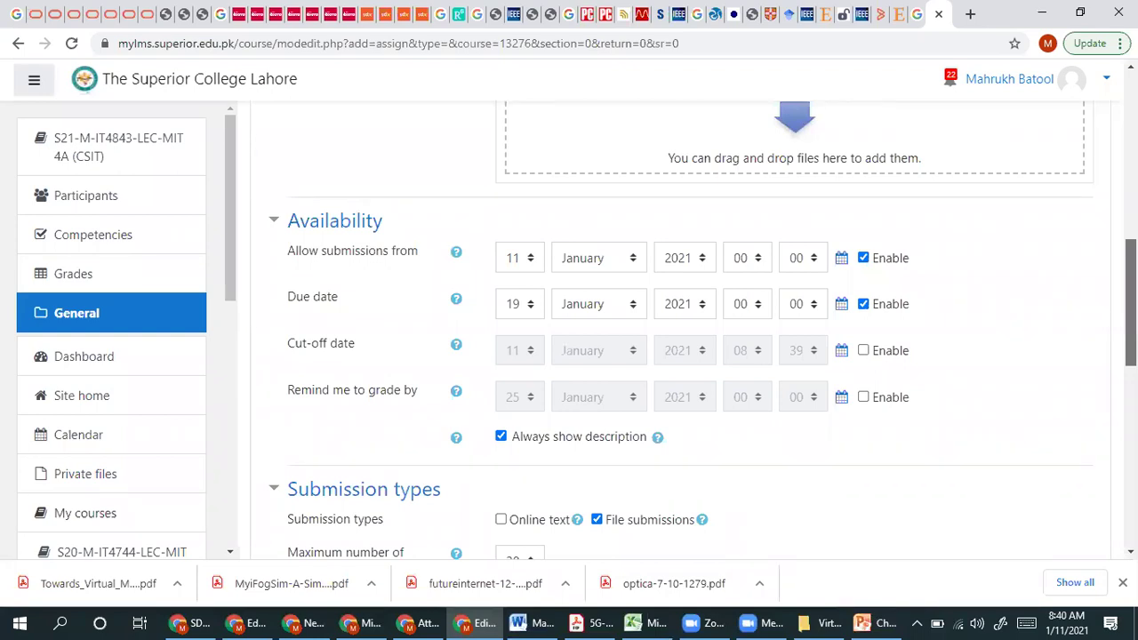
{"action": "scroll", "coordinate": [702, 329], "scroll_direction": "down", "scroll_amount": 10}
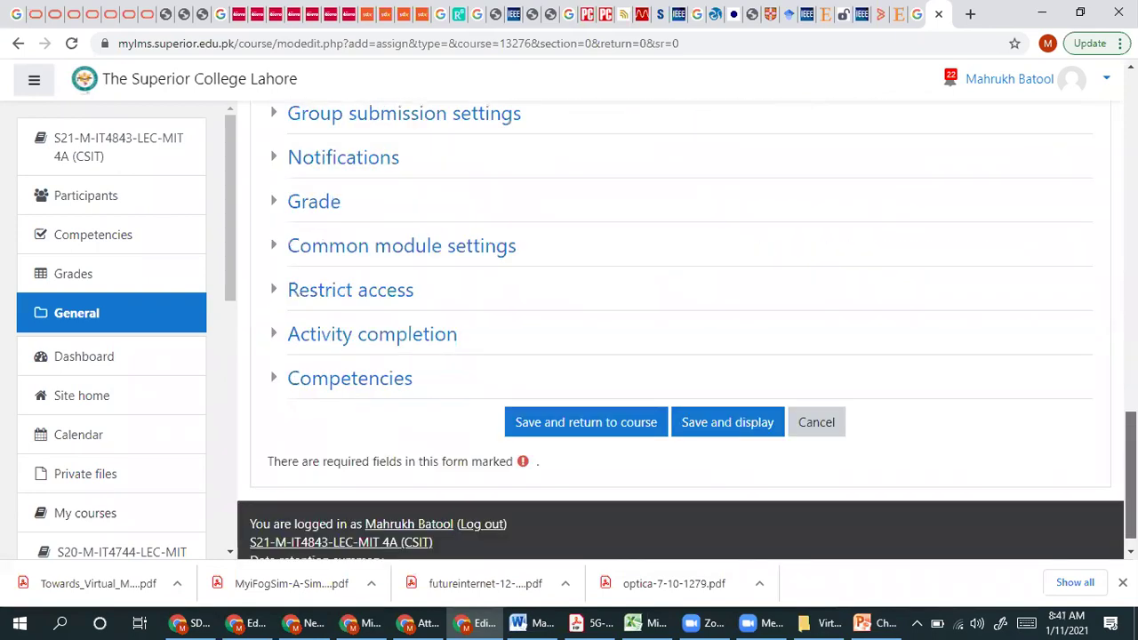
{"action": "left_click", "coordinate": [628, 405]}
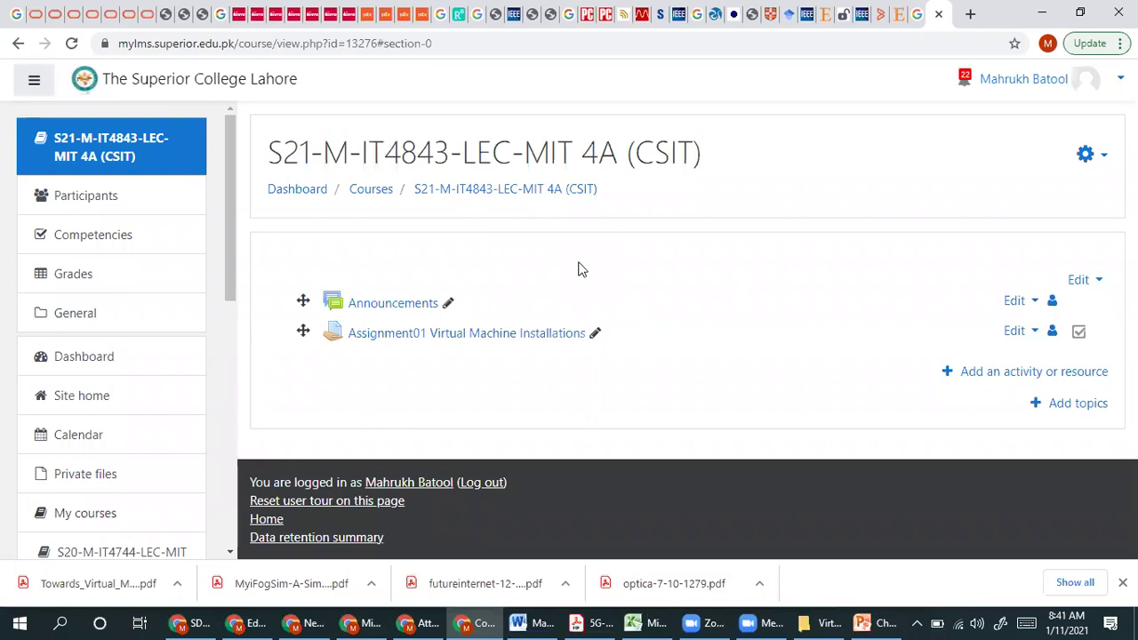
Add a new URL resource to the course's General section
{"action": "left_click", "coordinate": [1045, 373]}
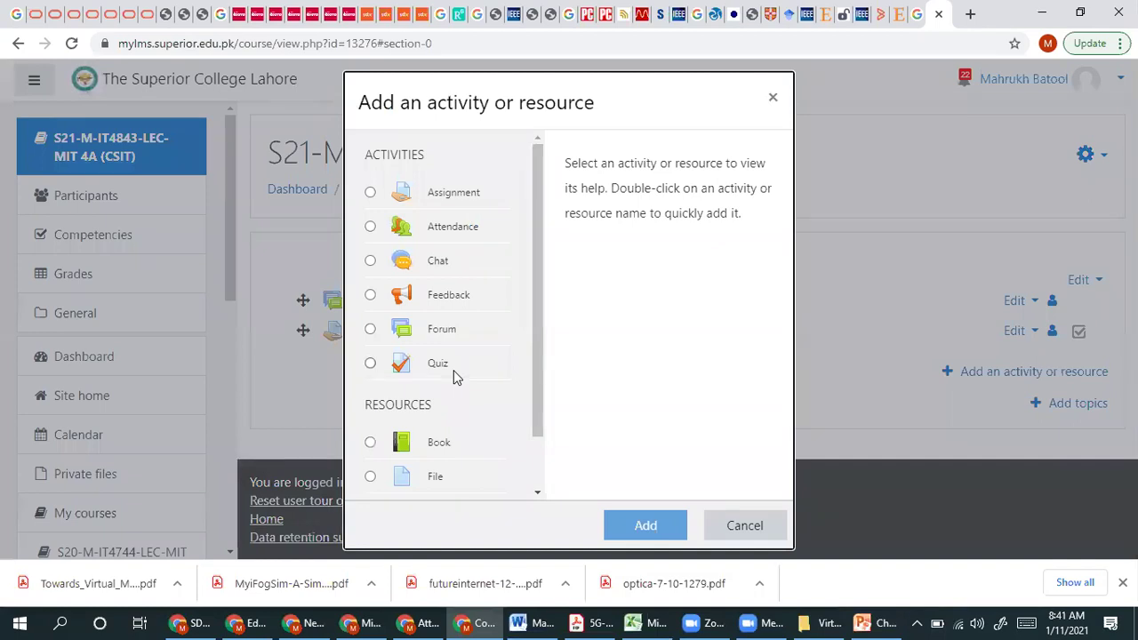
{"action": "left_click_drag", "start_coordinate": [541, 373], "coordinate": [543, 452]}
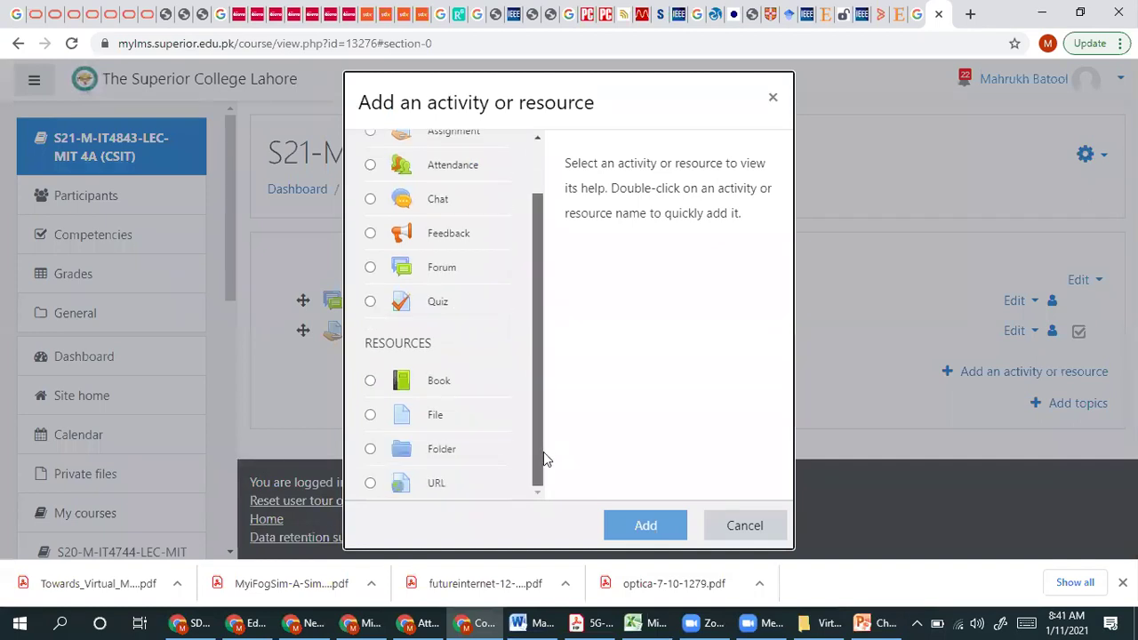
{"action": "left_click", "coordinate": [370, 484]}
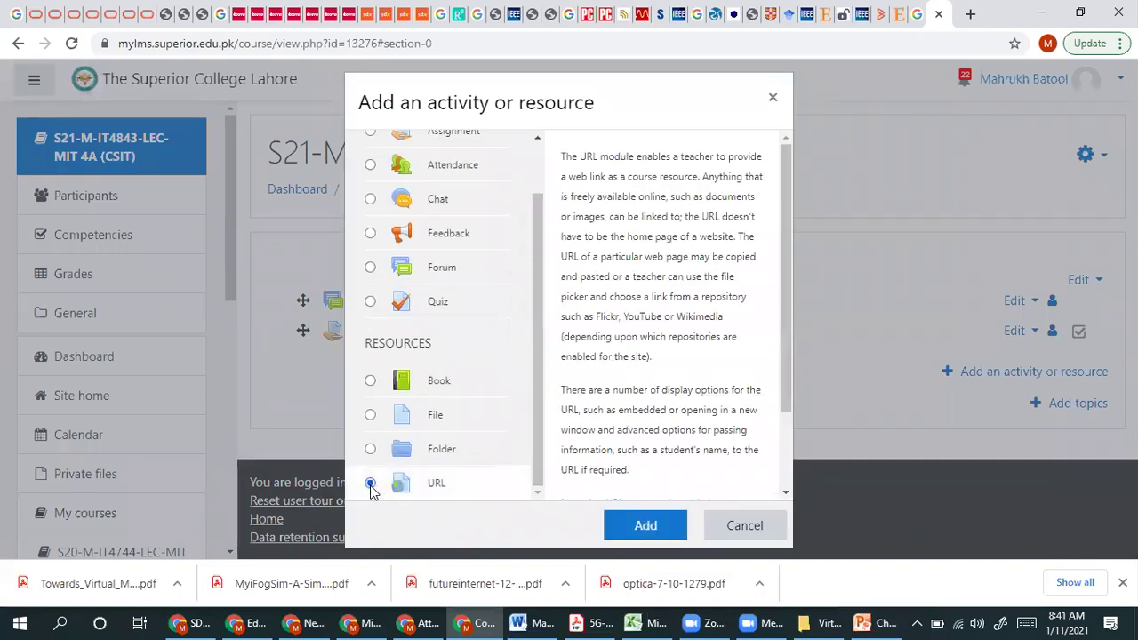
{"action": "left_click", "coordinate": [645, 525]}
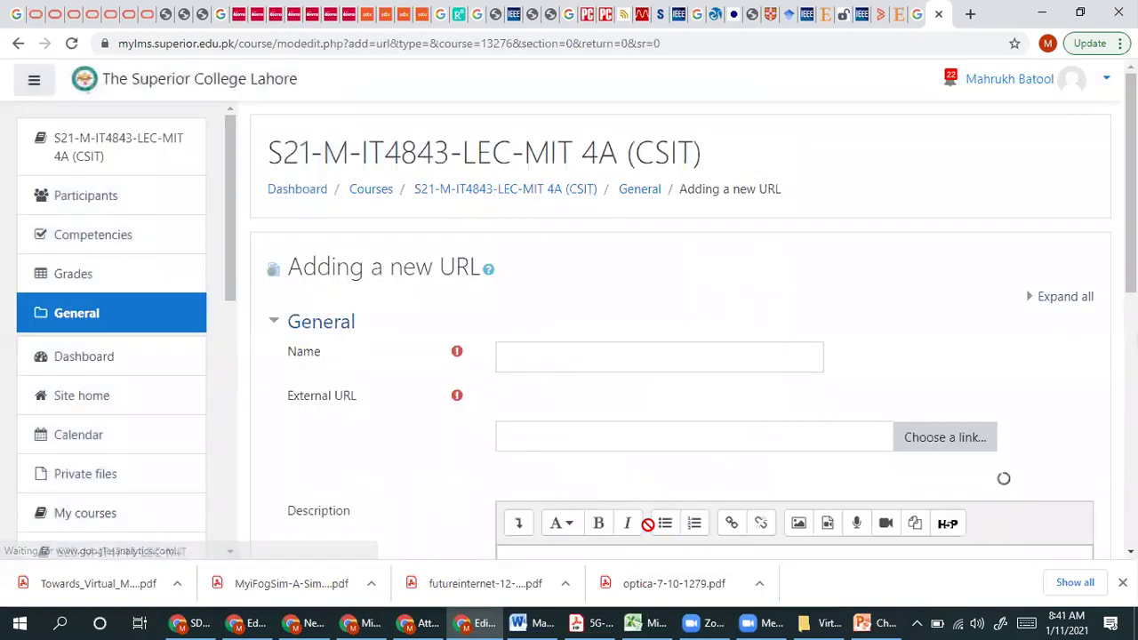
Name the URL resource "Lecture01" and try to save it with the External URL left empty
{"action": "left_click", "coordinate": [597, 348]}
{"action": "type", "text": "Lecture01"}
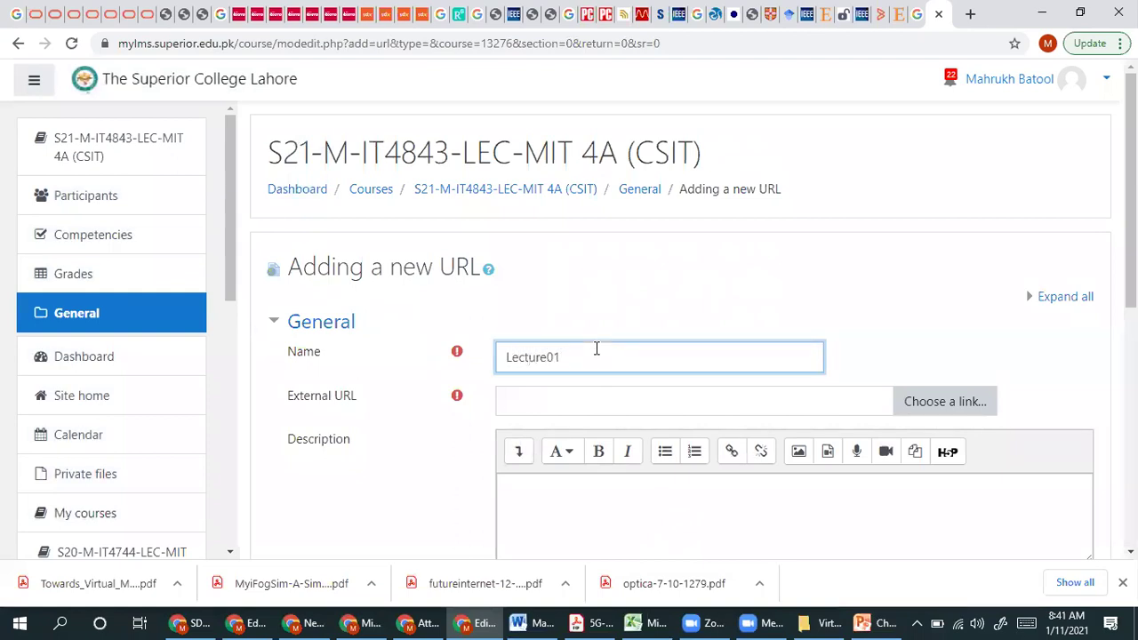
{"action": "left_click", "coordinate": [593, 399]}
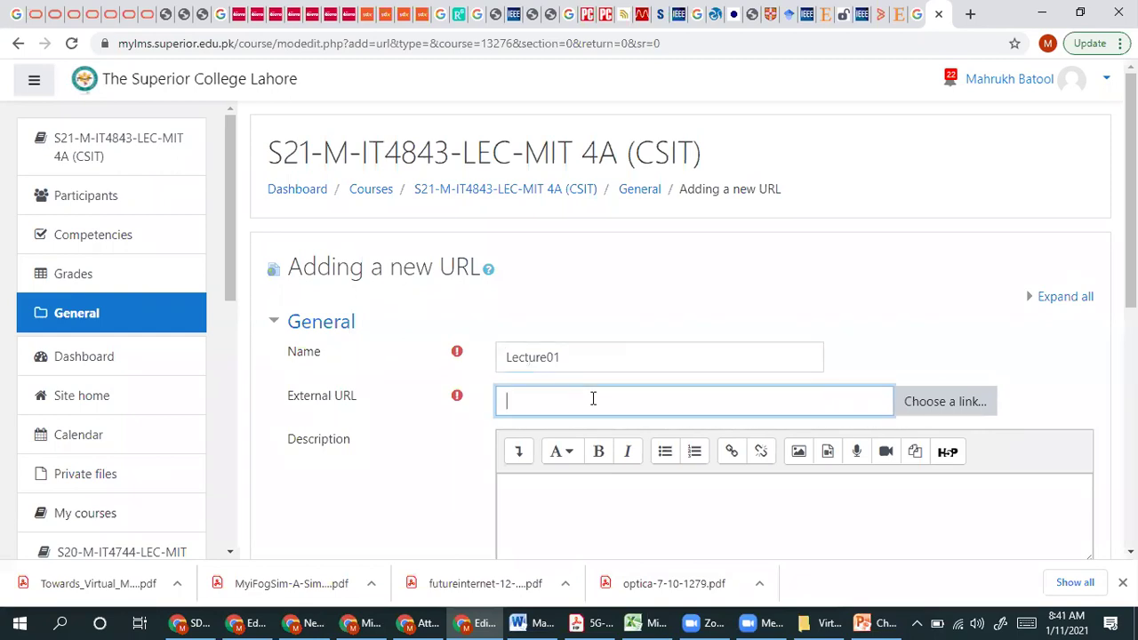
{"action": "scroll", "coordinate": [543, 299], "scroll_direction": "down", "scroll_amount": 5}
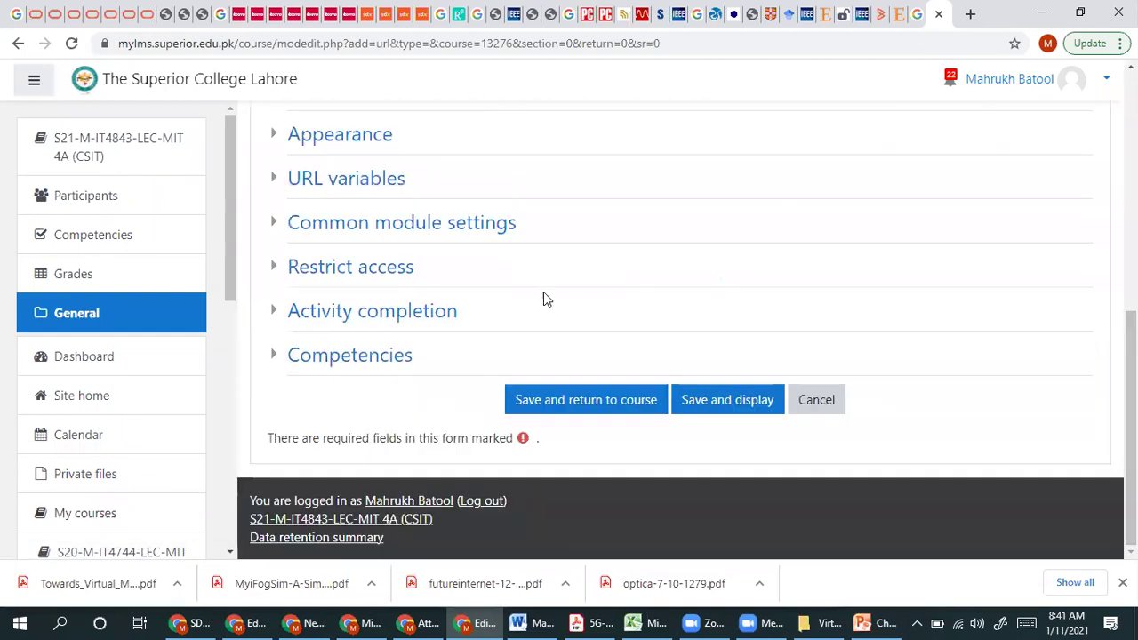
{"action": "left_click", "coordinate": [578, 399]}
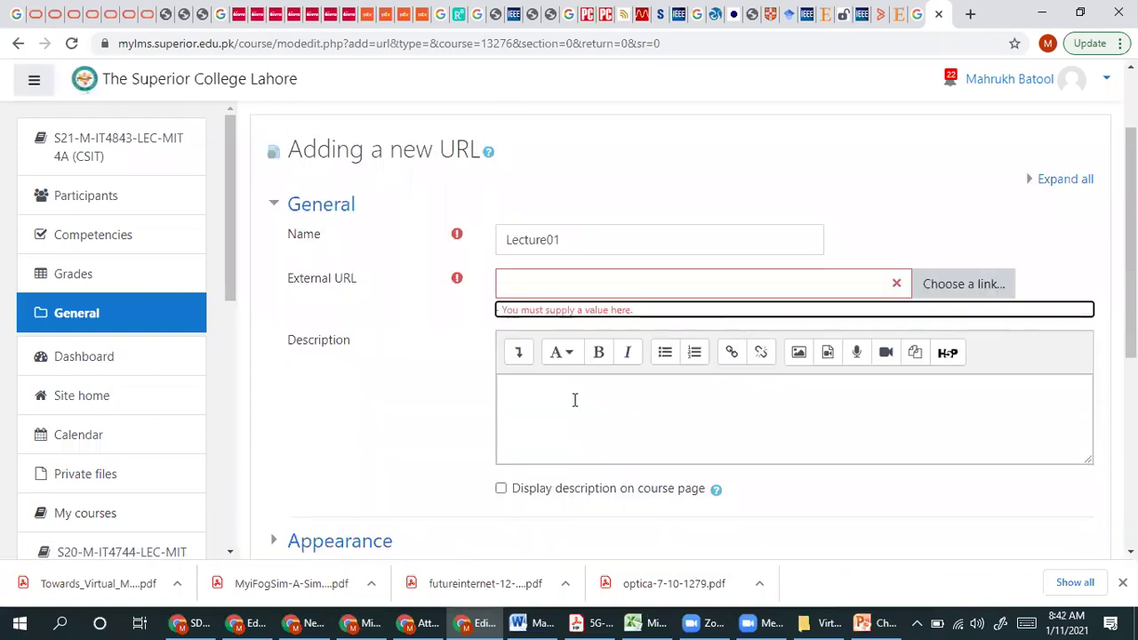
Open Google Classroom at classroom.google.com in a new browser tab
{"action": "left_click", "coordinate": [971, 15]}
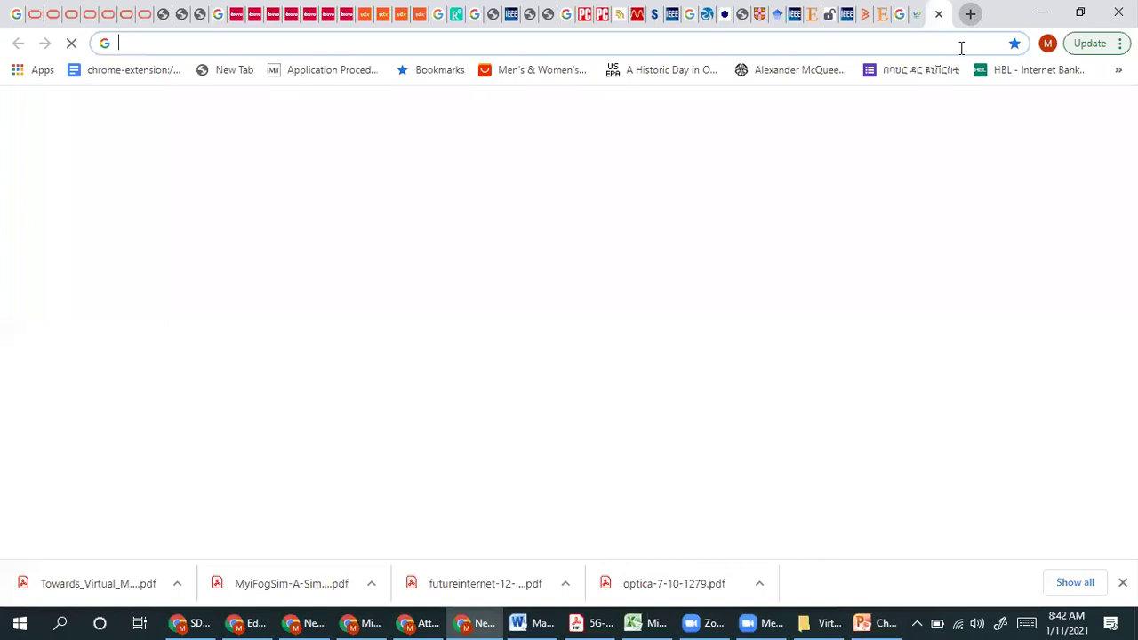
{"action": "left_click", "coordinate": [961, 46]}
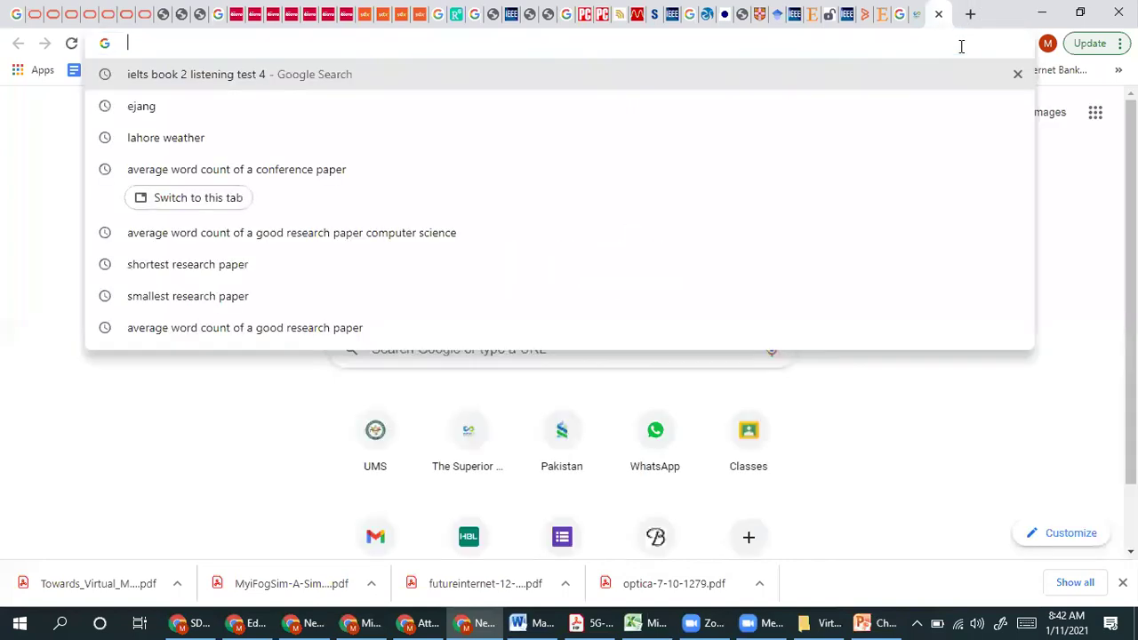
{"action": "type", "text": "clas"}
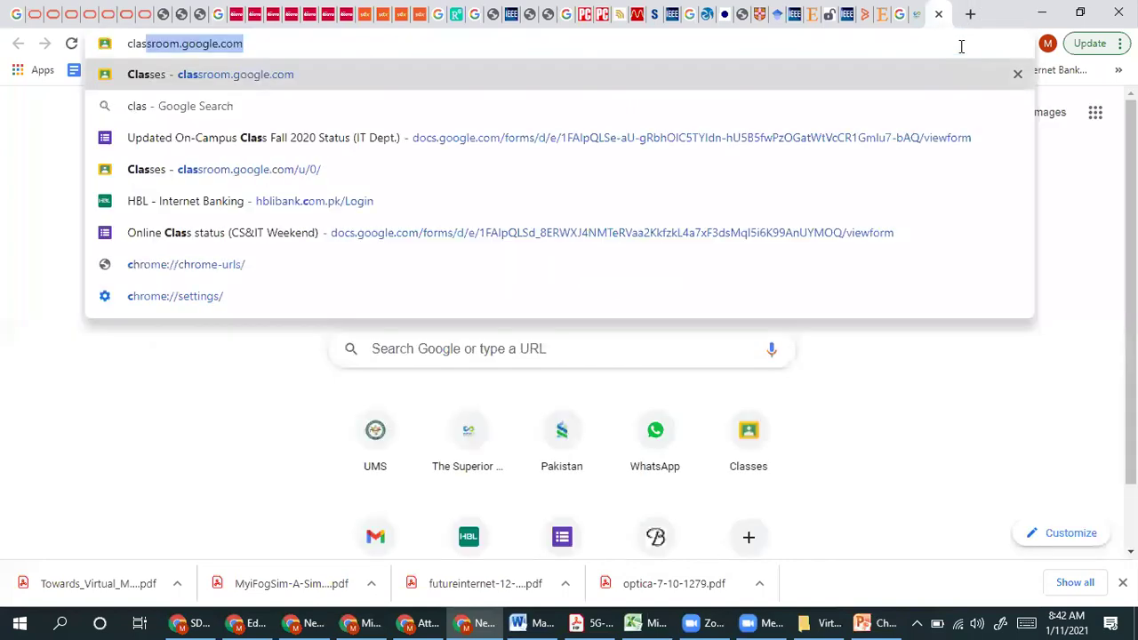
{"action": "left_click", "coordinate": [293, 78]}
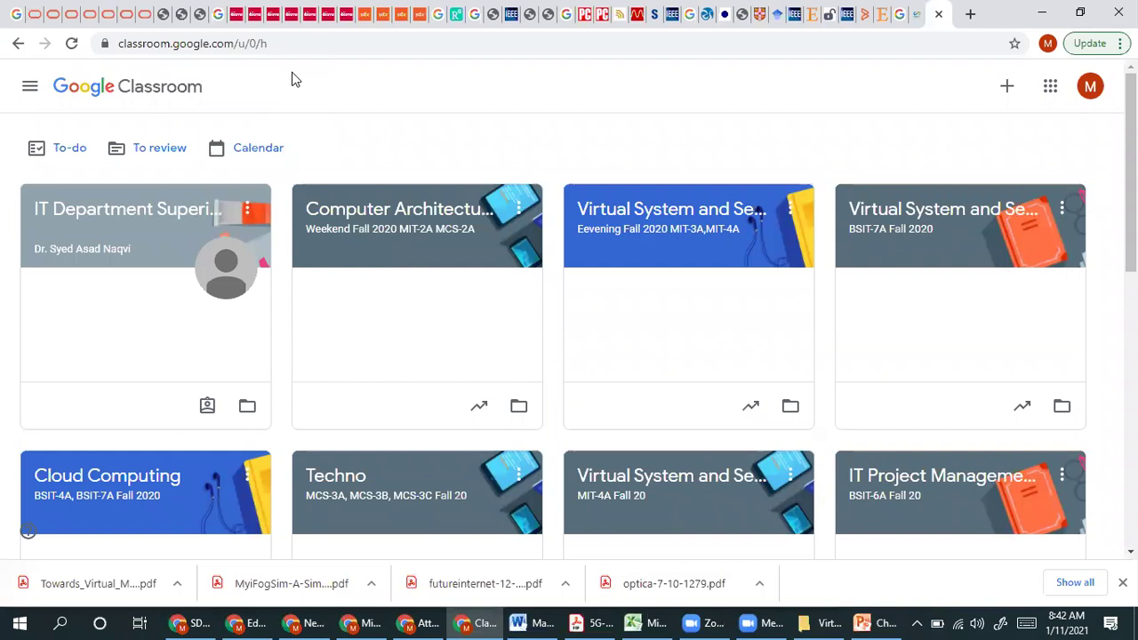
View the class list in Google Classroom's navigation and minimize the browser window
{"action": "left_click", "coordinate": [31, 87]}
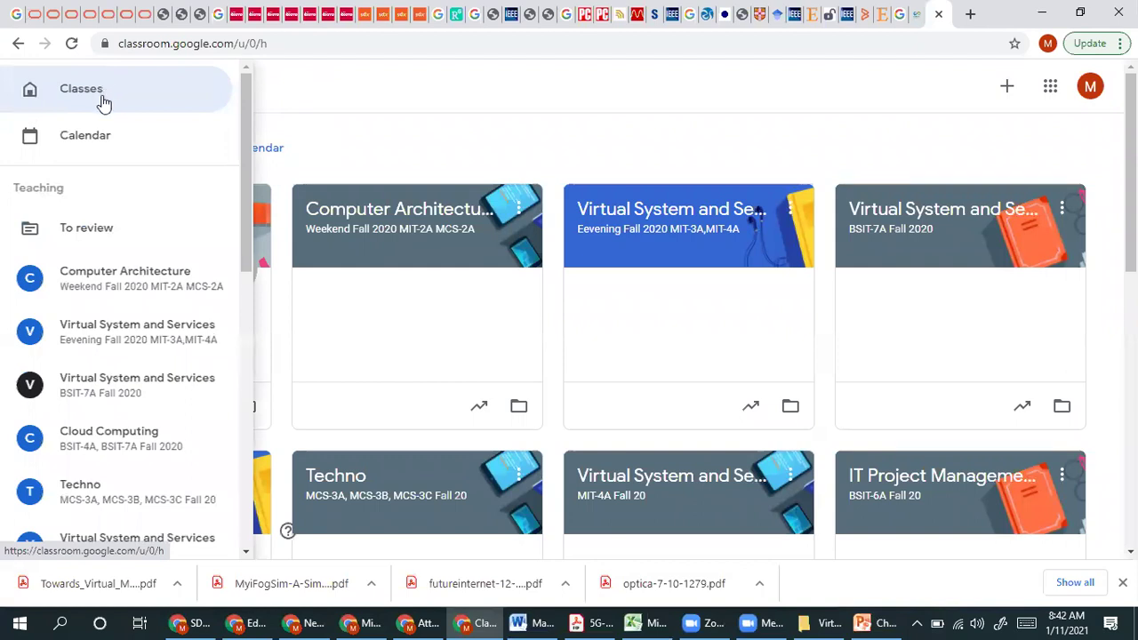
{"action": "left_click", "coordinate": [1008, 89]}
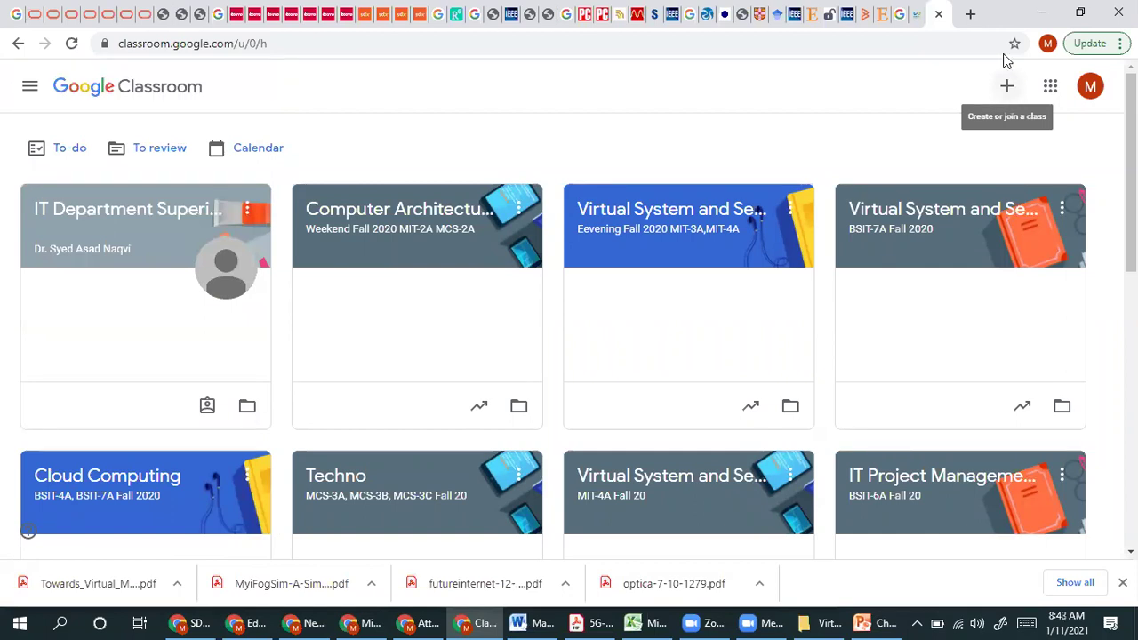
{"action": "left_click", "coordinate": [1040, 13]}
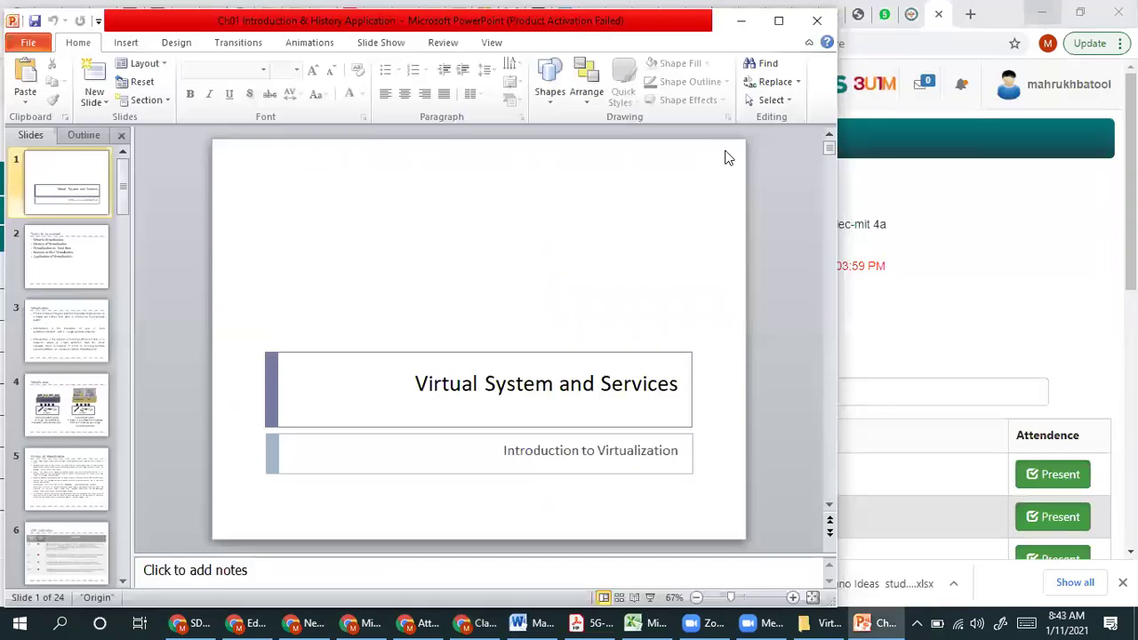